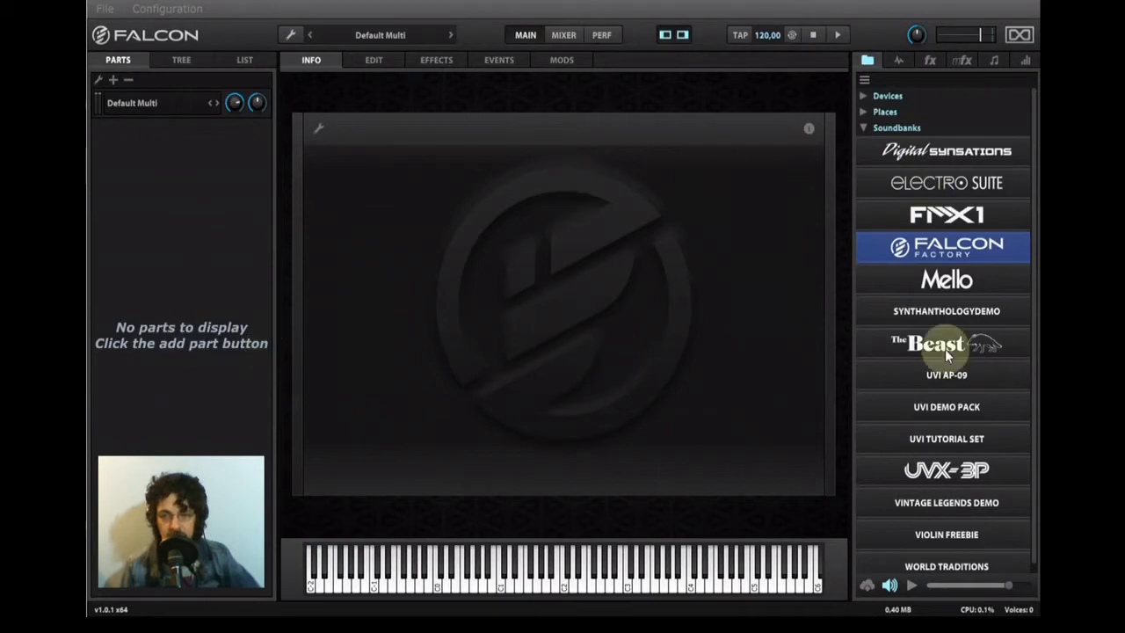
- Add a new part and load the Aqua Move program from the Pads folder of the Falcon Factory soundbank
click(944, 246)
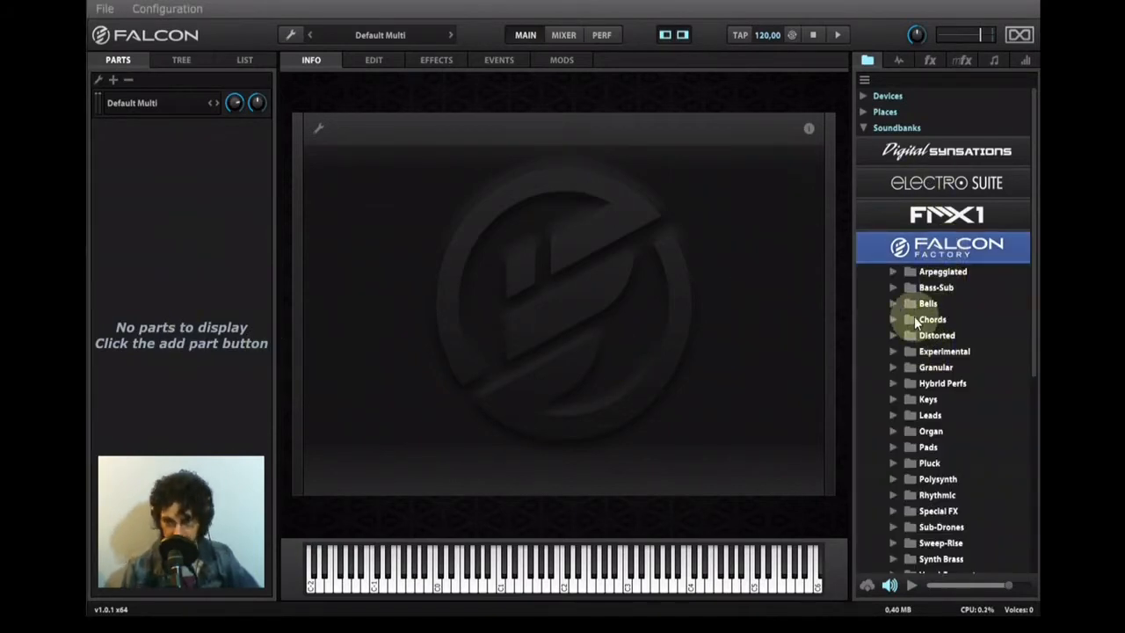
click(900, 446)
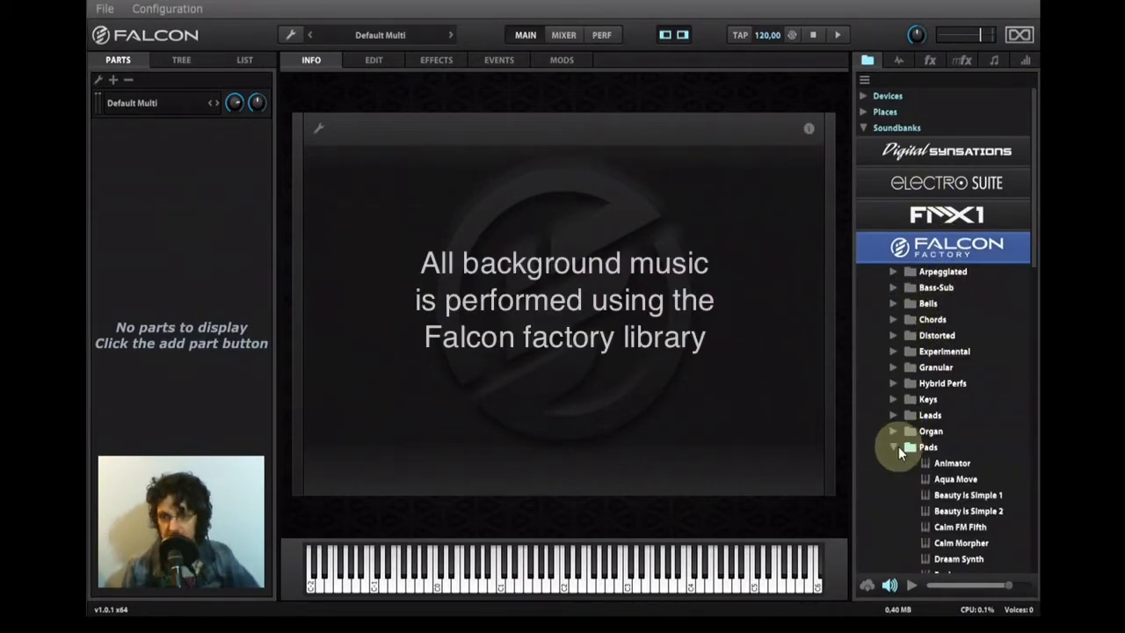
click(935, 481)
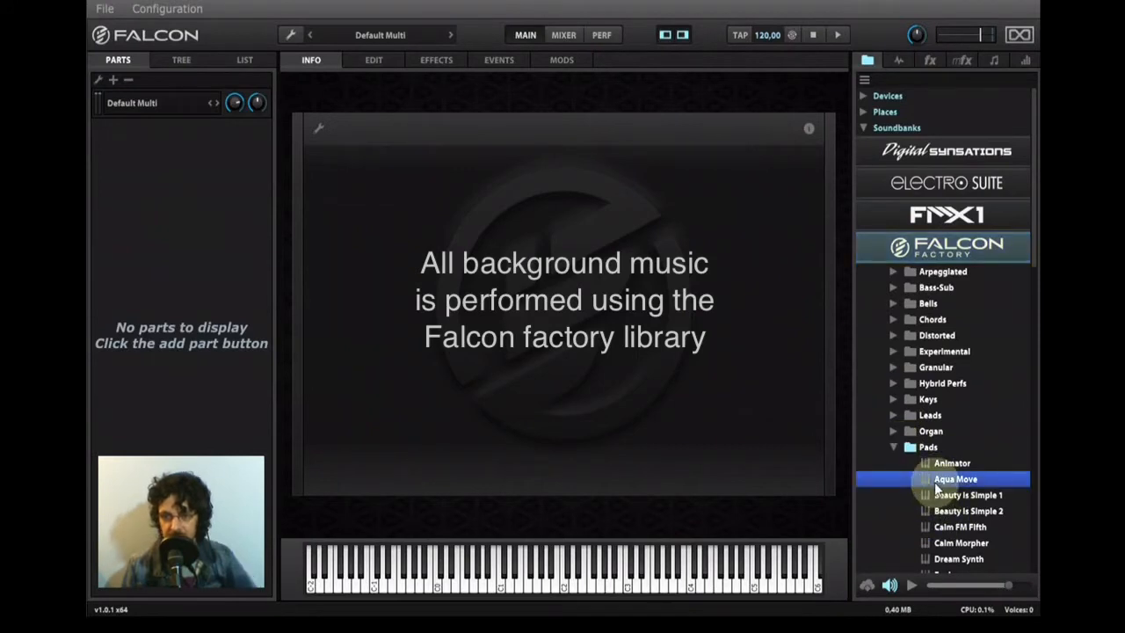
click(111, 81)
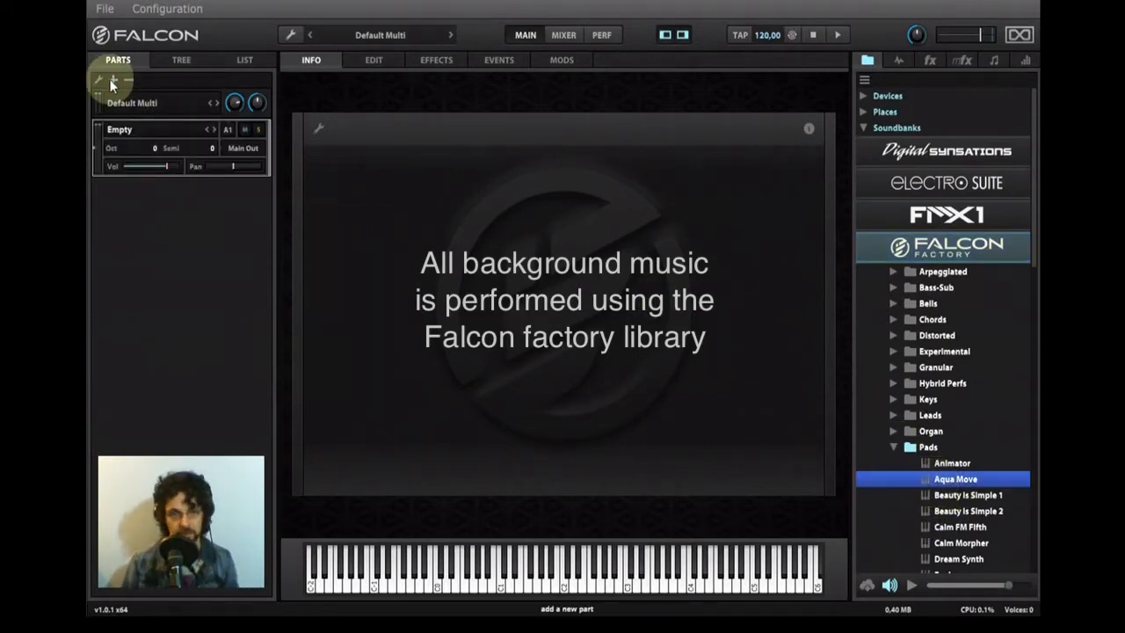
double_click(946, 481)
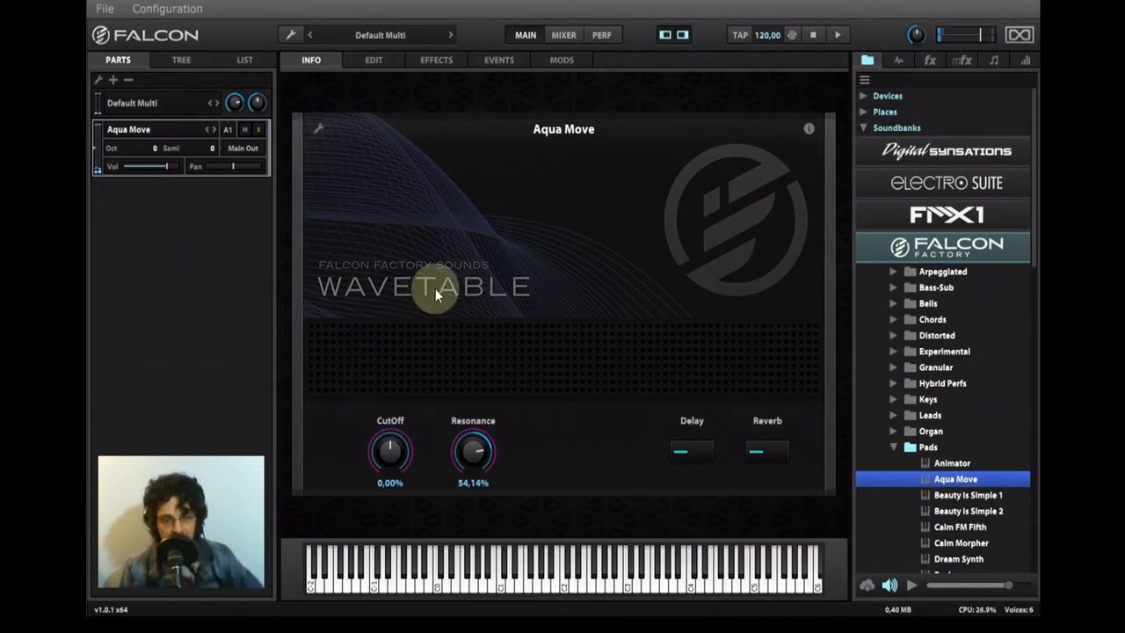
- Show the Aqua Move instrument's tree structure and set its CutOff macro to 4.80%
click(173, 61)
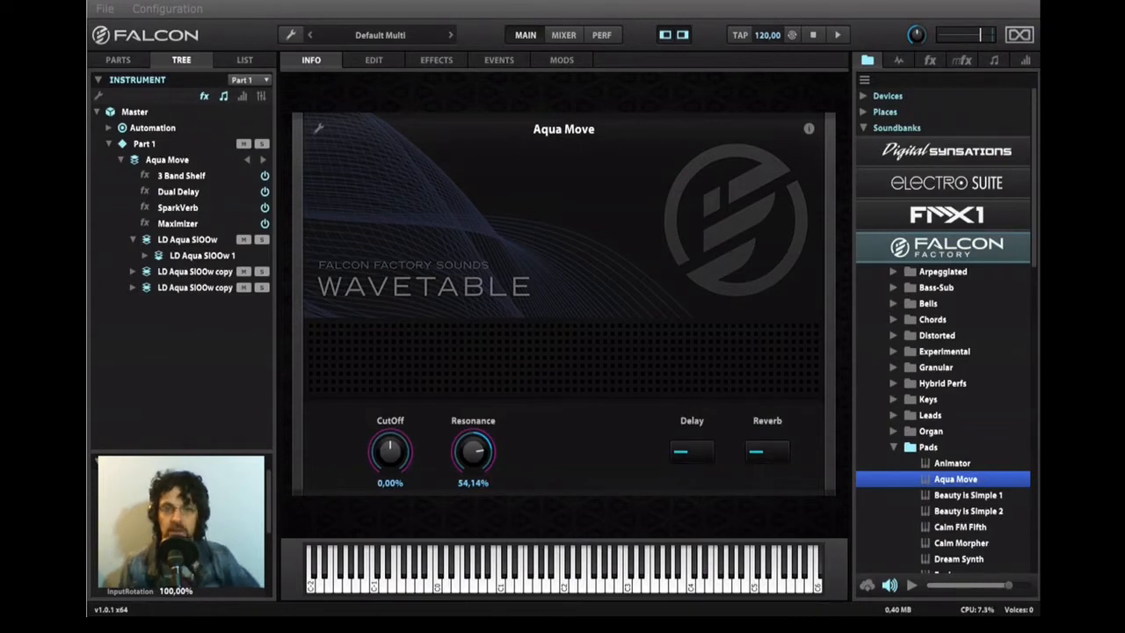
drag(391, 452, 391, 446)
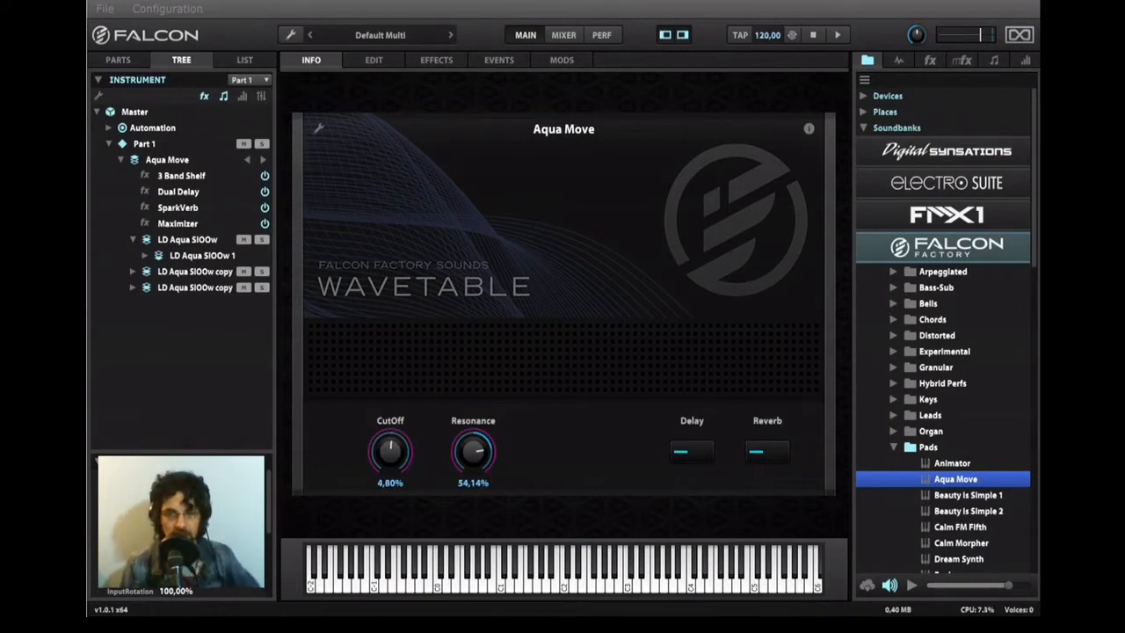
- Compare Aqua Move's effects in the Edit and Effects views, expanding and collapsing the Dual Delay editor
click(376, 61)
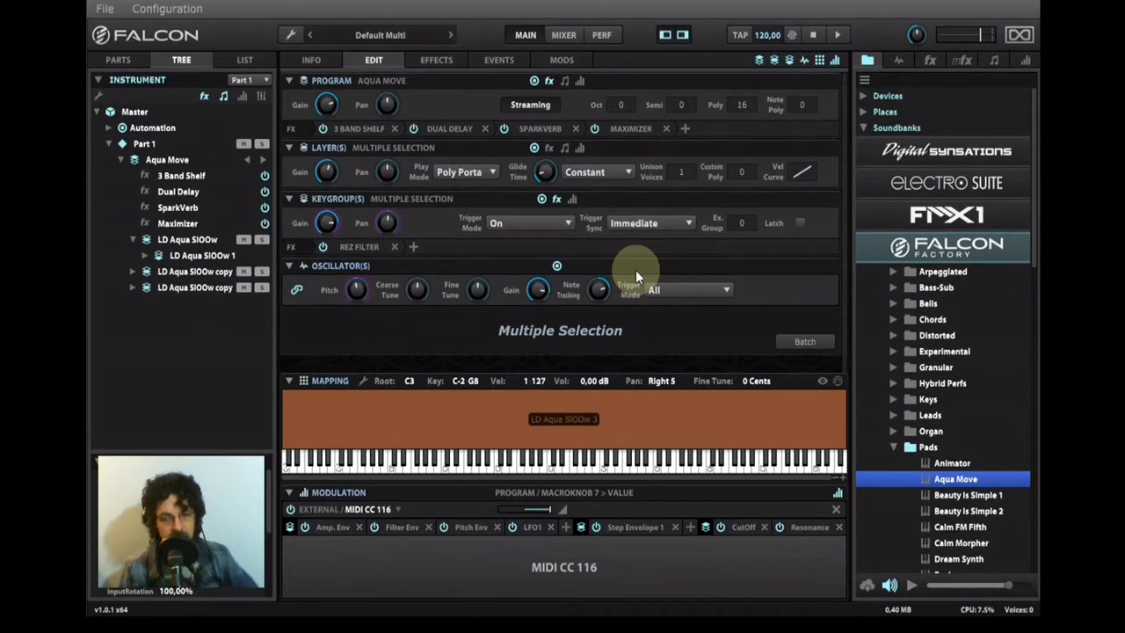
click(437, 59)
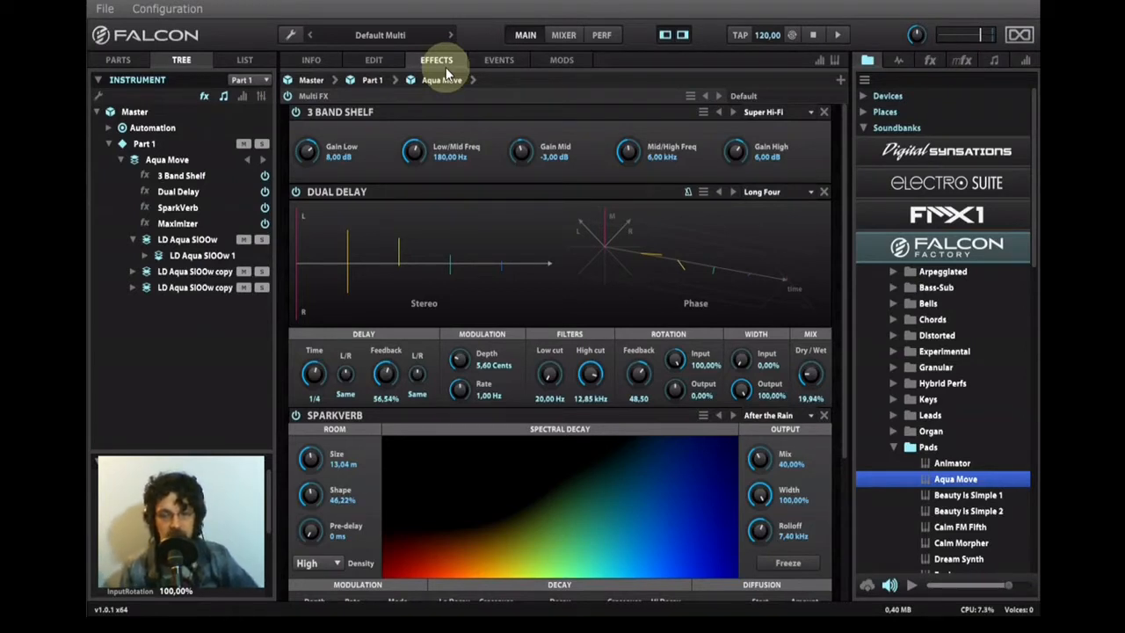
click(374, 62)
click(445, 130)
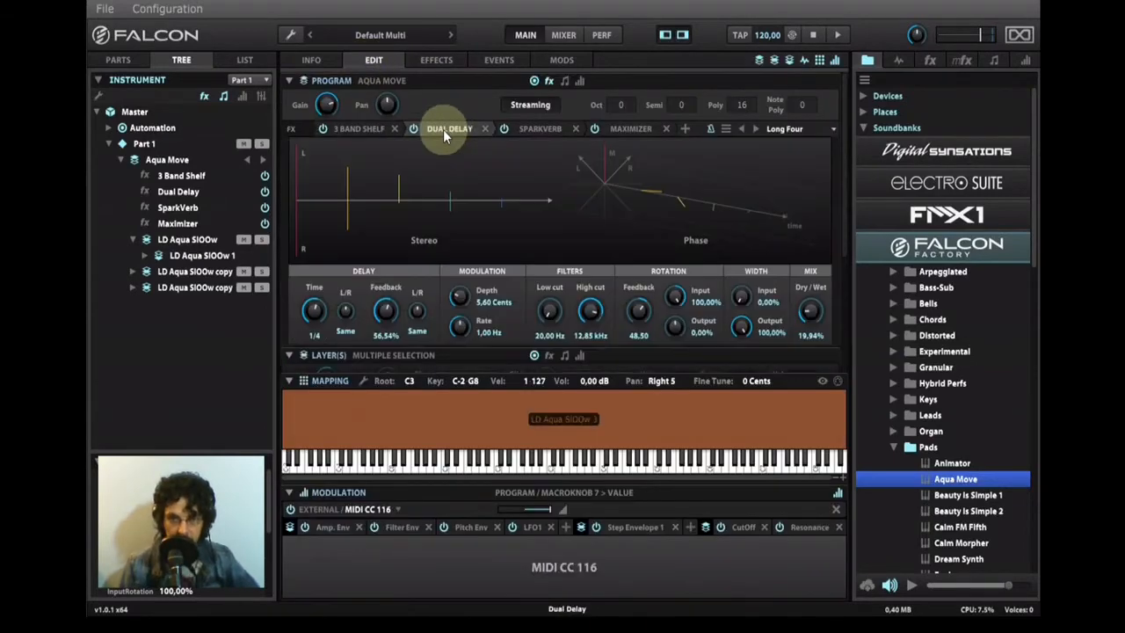
click(443, 129)
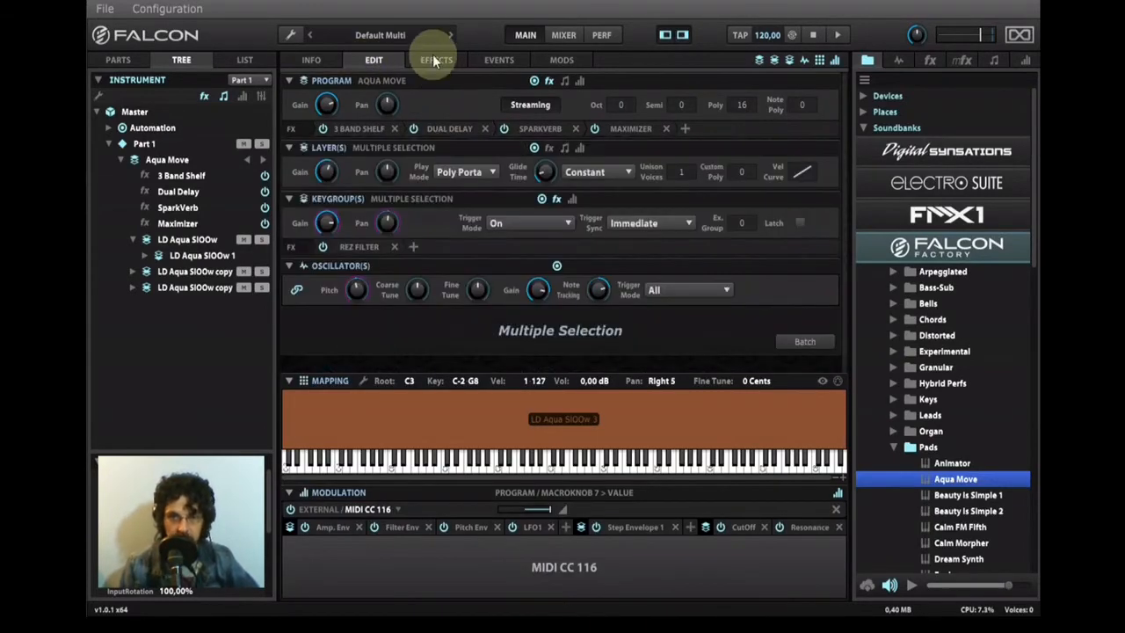
click(434, 62)
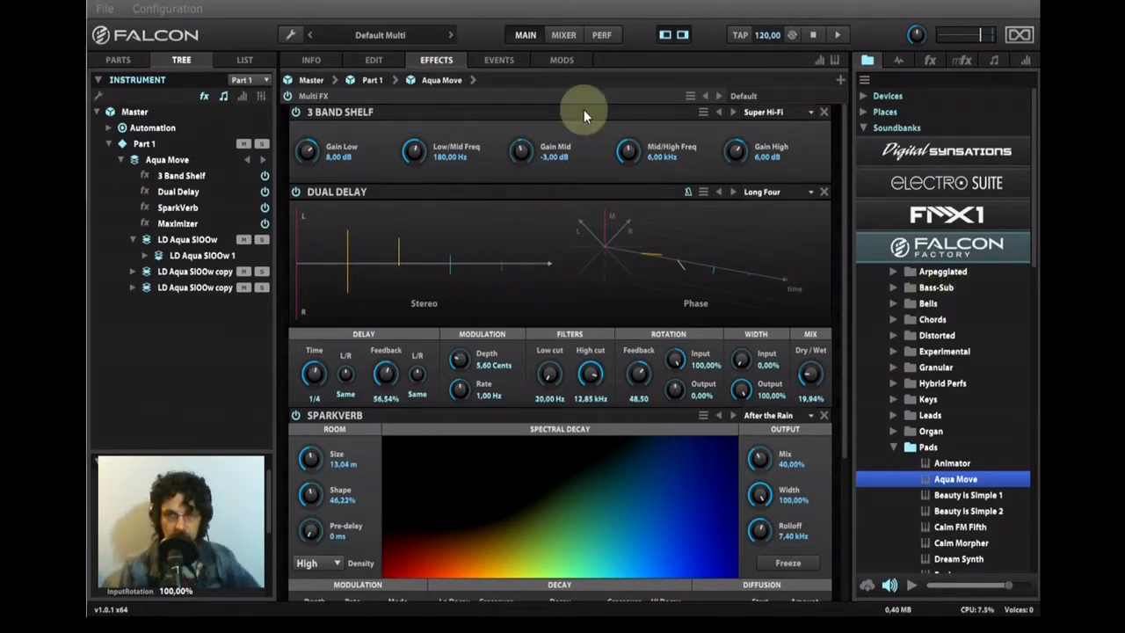
- Examine Aqua Move's event processors and modulation macros, and return to its Edit view
click(499, 61)
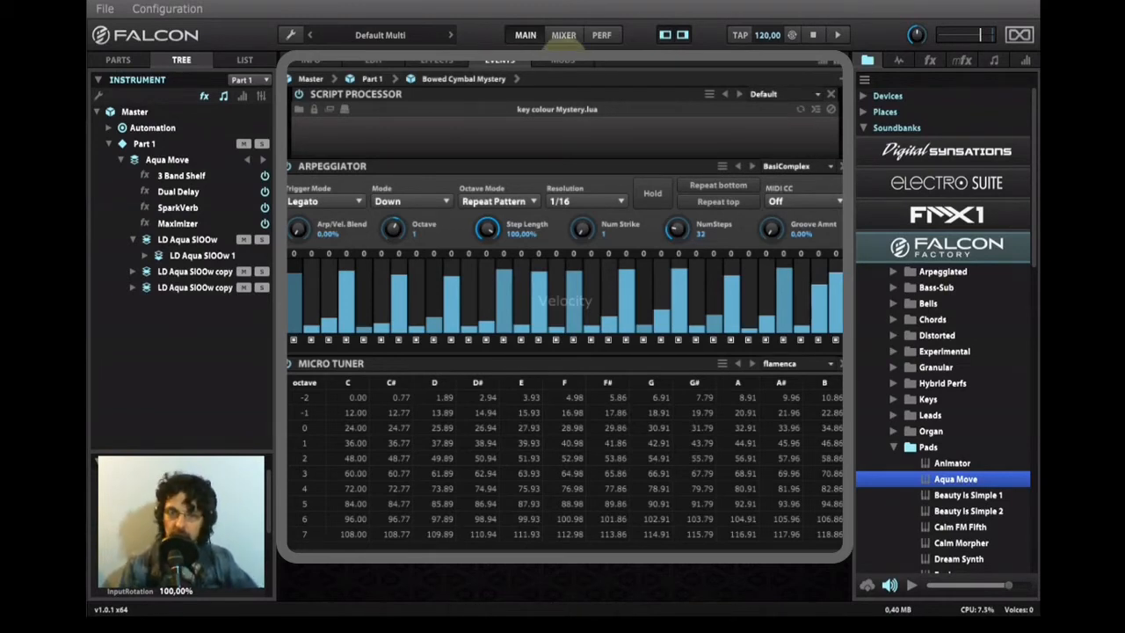
click(591, 294)
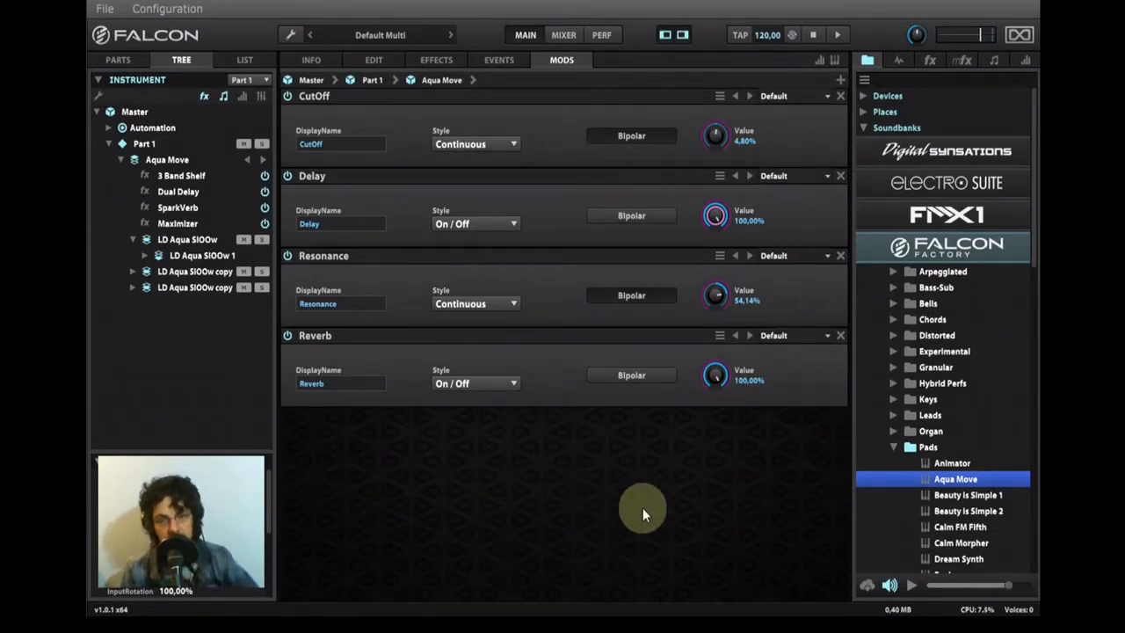
click(367, 63)
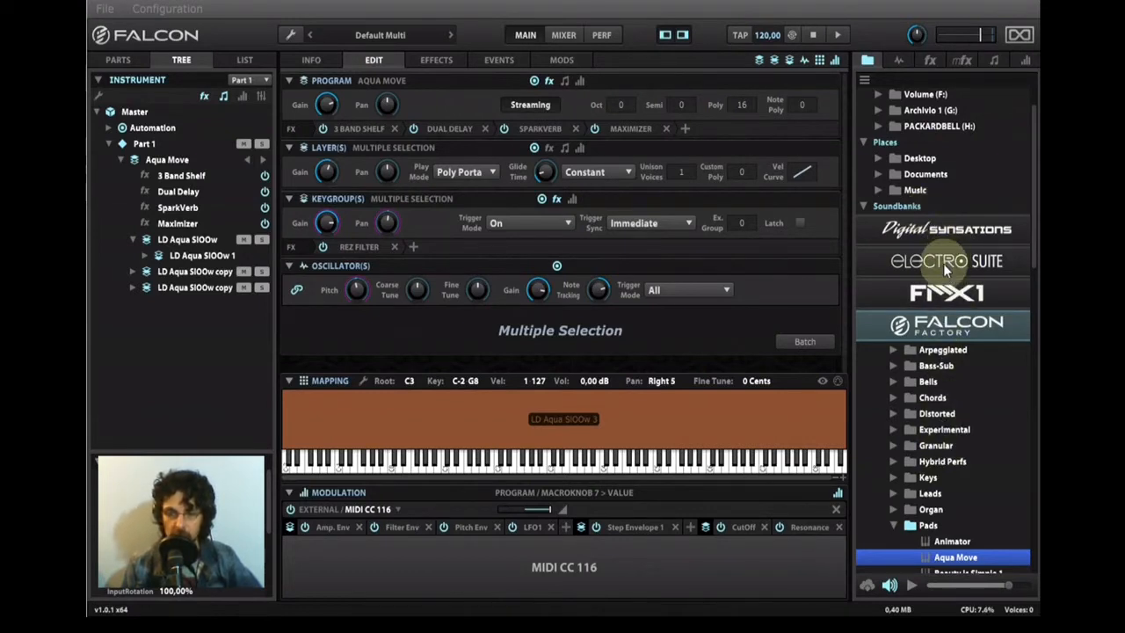
- Load the Morning Keys program from the factory Keys folder into the part
double_click(944, 474)
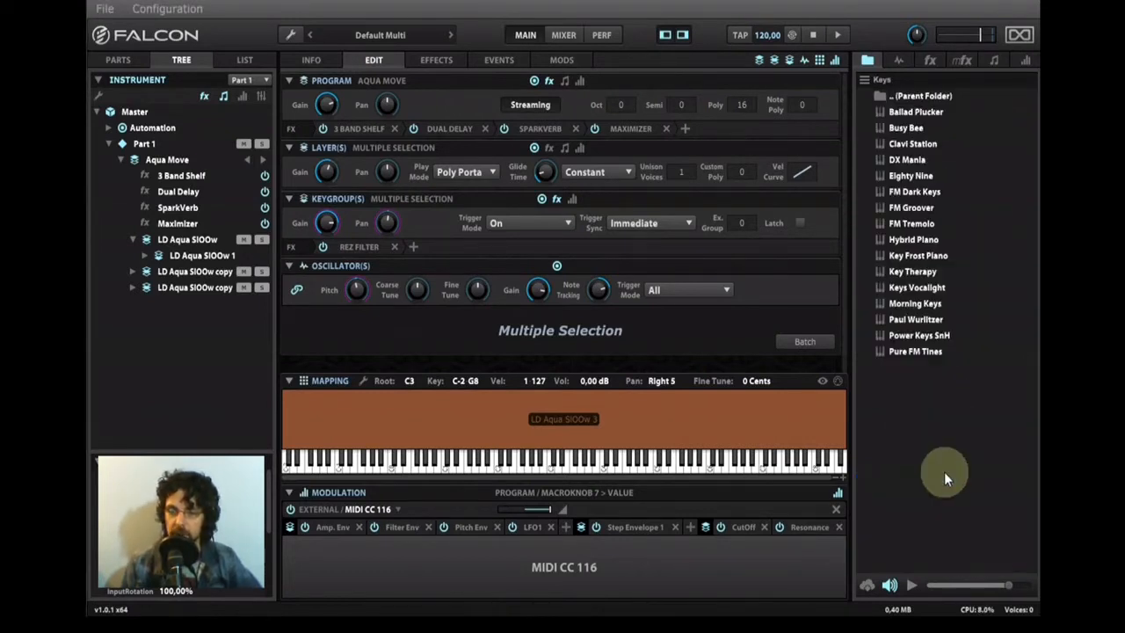
click(916, 308)
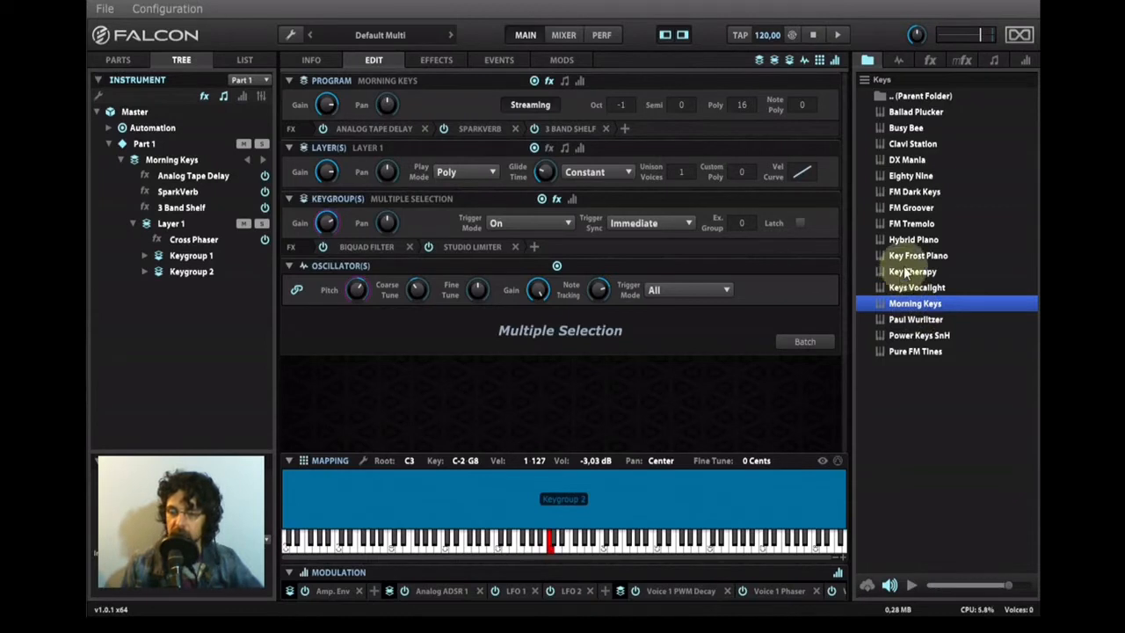
- Look through the oscillator, effect, multi-effect, event and modulation browsers, and return to the file browser
click(899, 60)
click(930, 60)
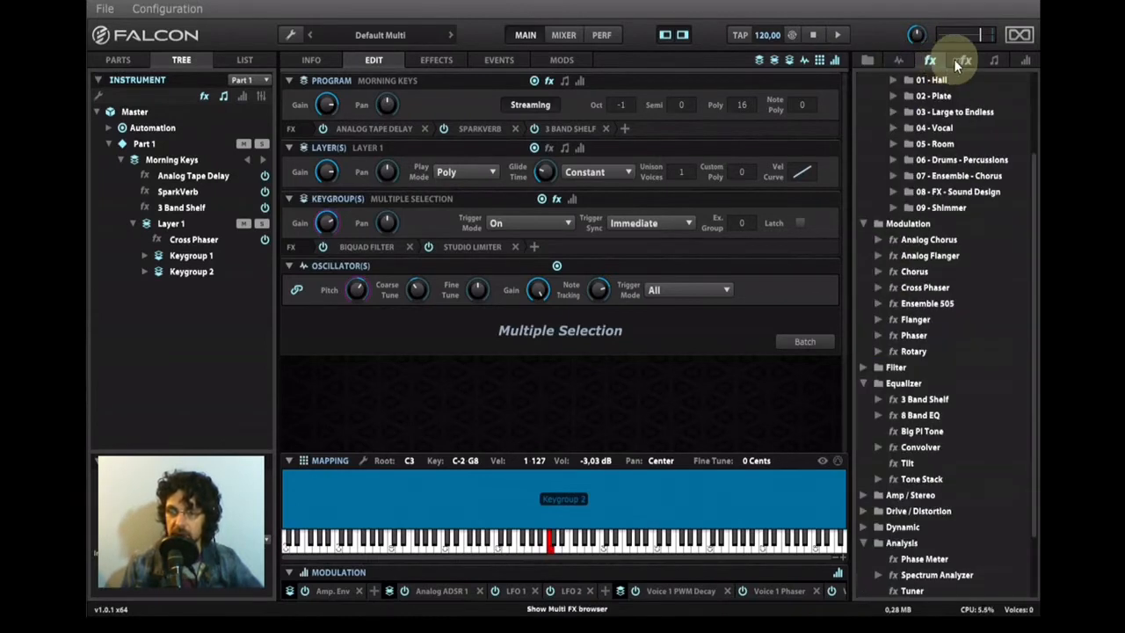
click(964, 60)
click(993, 60)
click(1024, 62)
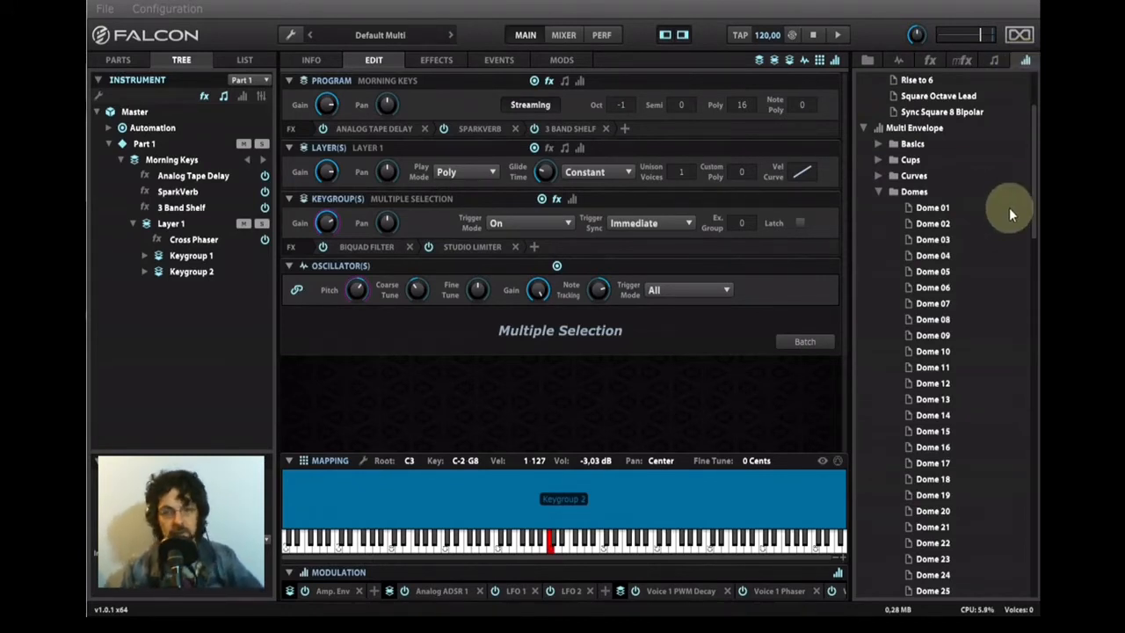
click(867, 60)
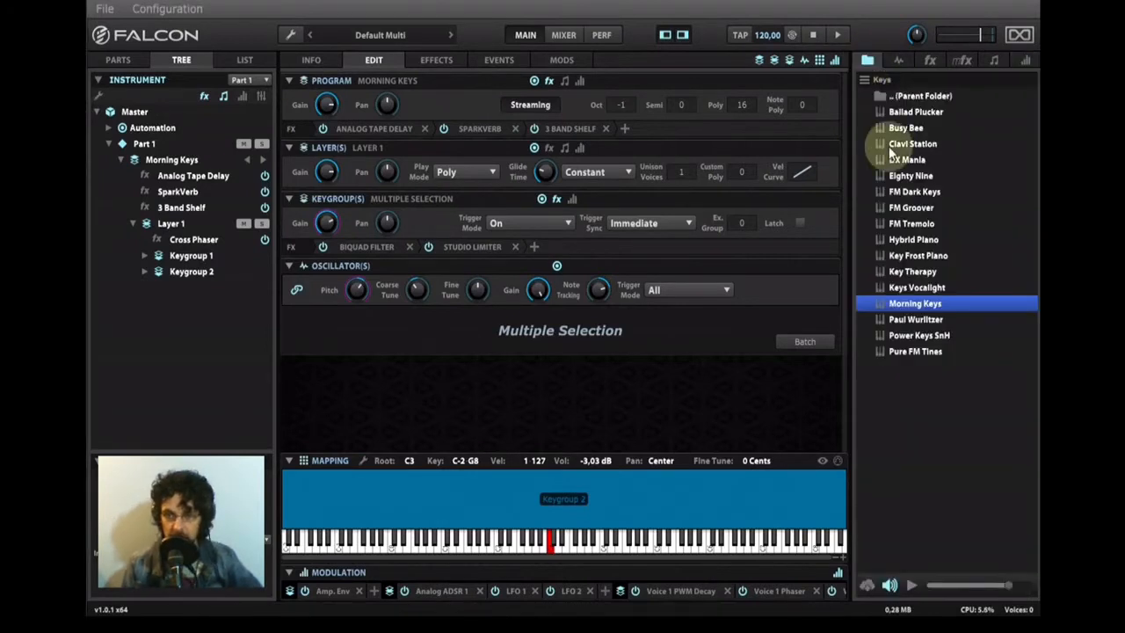
- Replace the Morning Keys part with a new part containing Beast Box, and show its Info interface
click(117, 62)
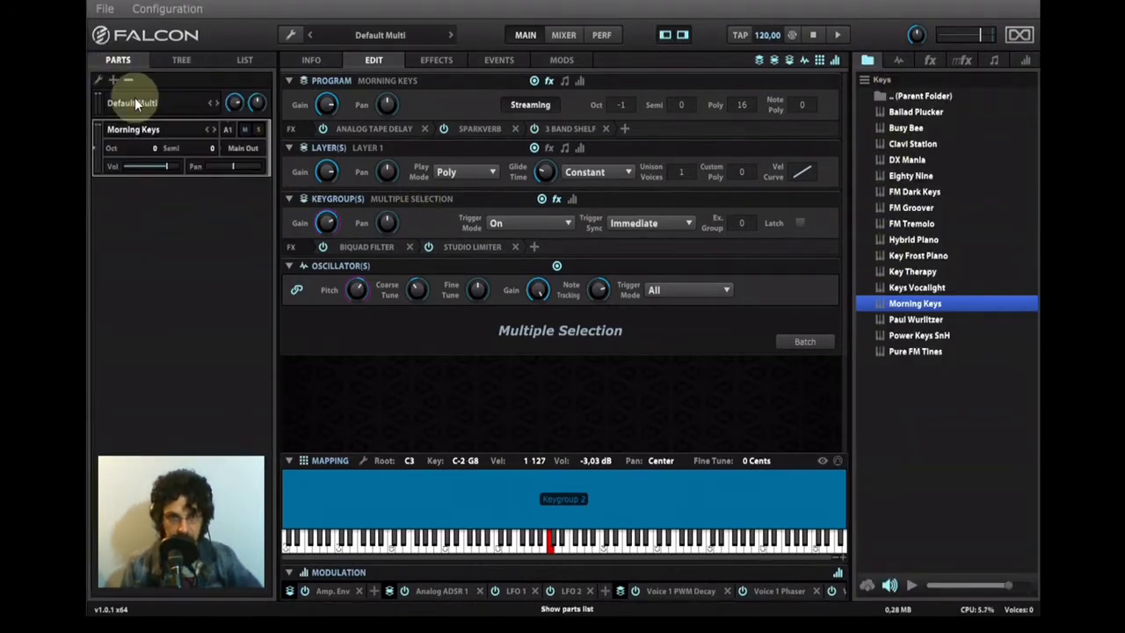
click(128, 82)
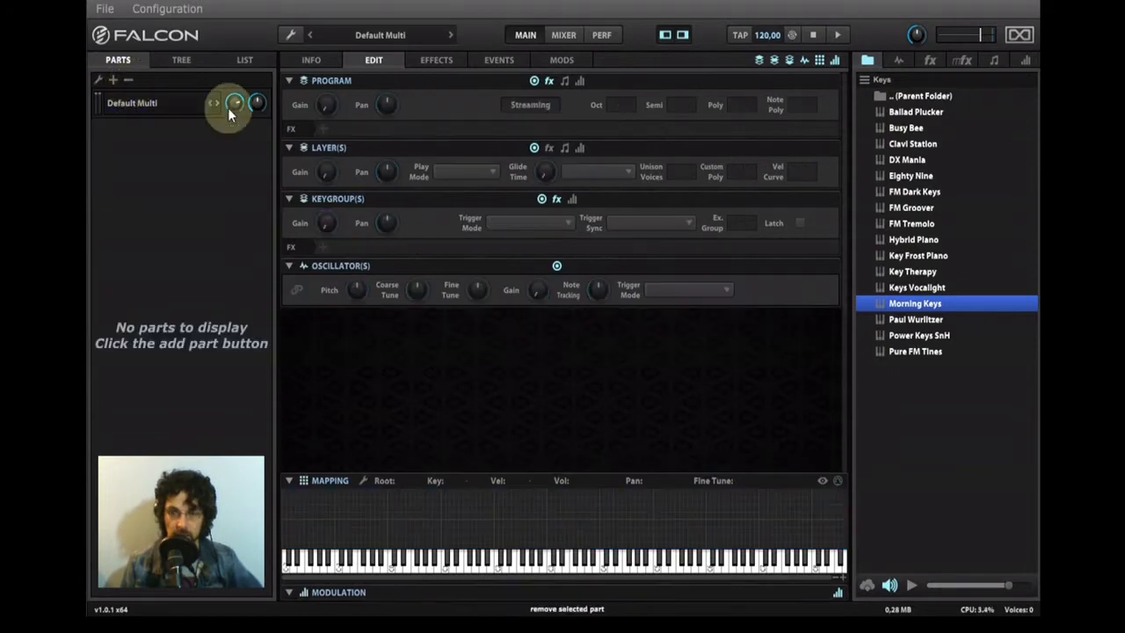
double_click(876, 88)
click(919, 112)
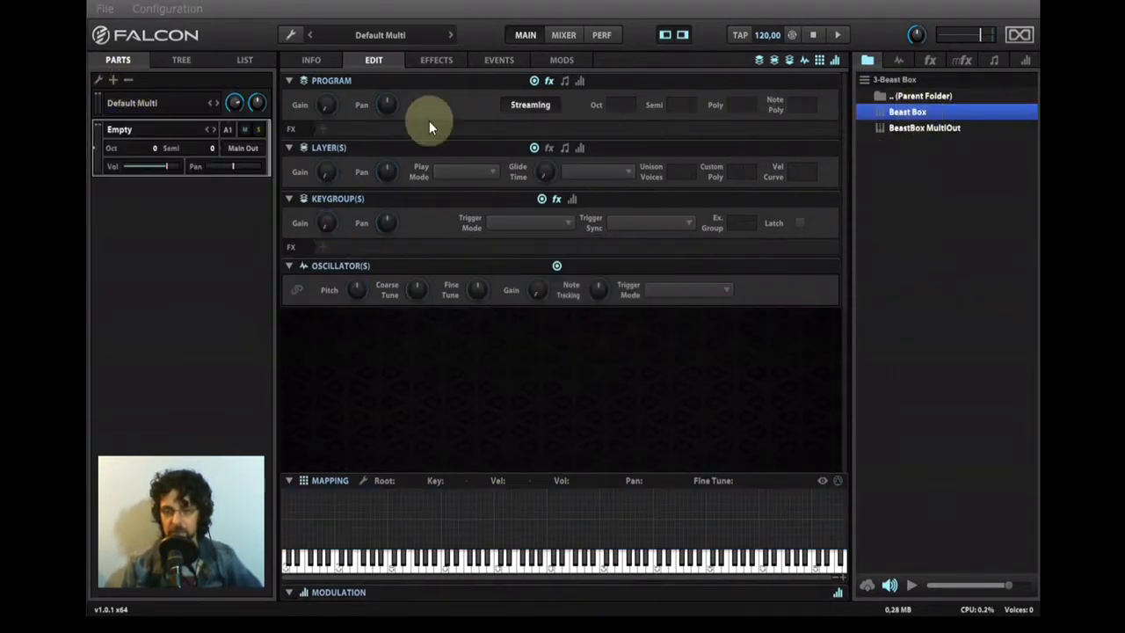
click(310, 61)
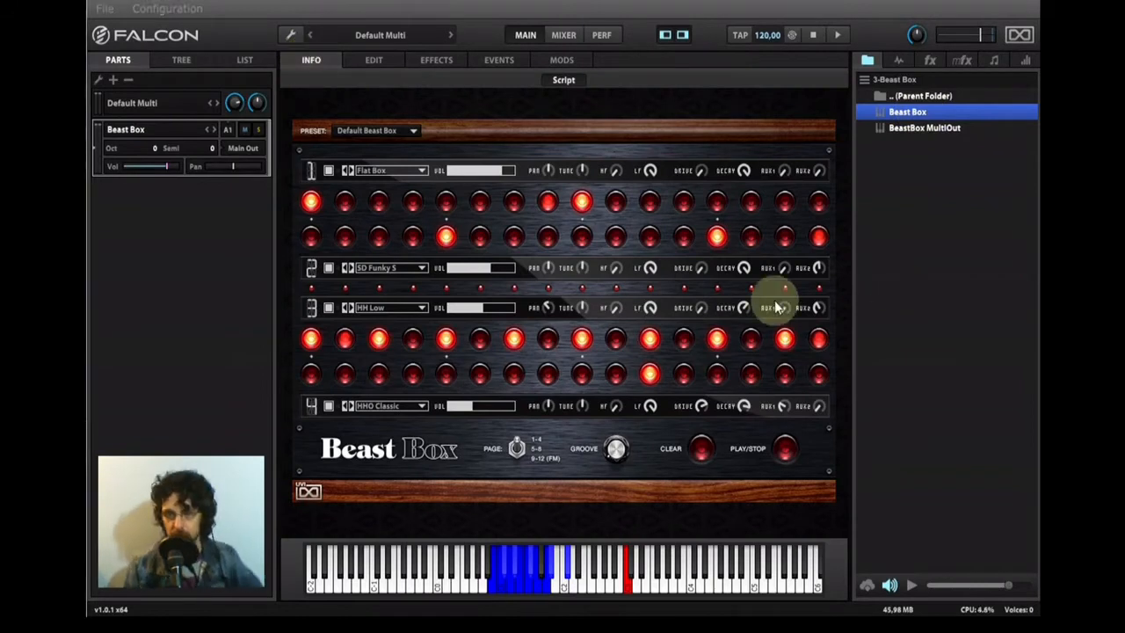
- Replace the Beast Box part with a new part loaded with Beauty Bed from the Falcon Factory Chords folder
click(128, 80)
click(115, 80)
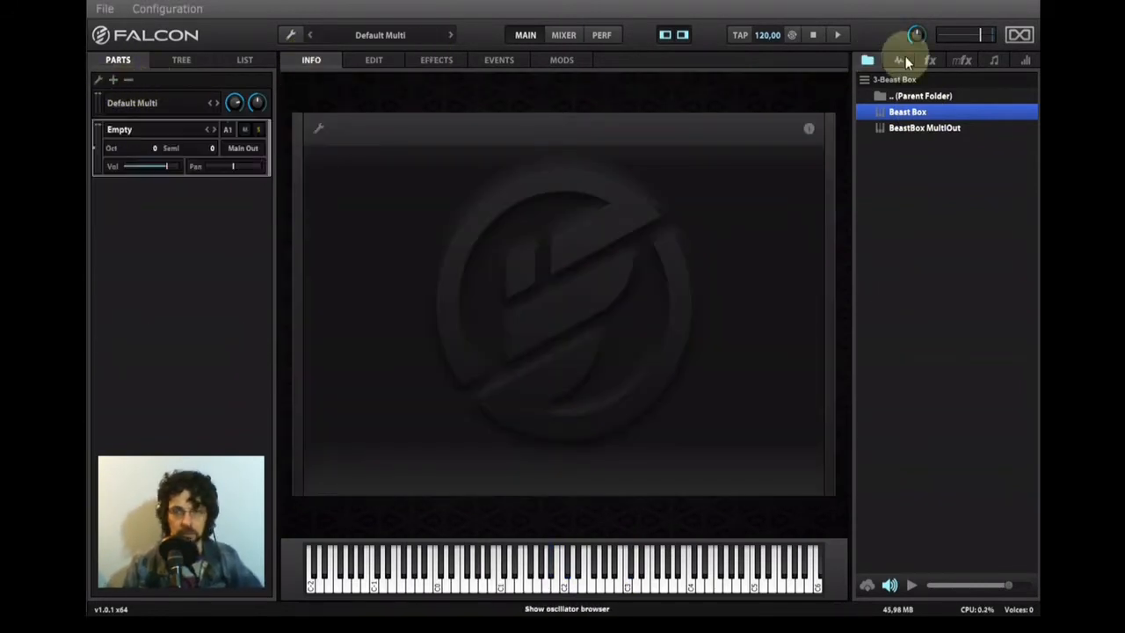
double_click(905, 96)
click(864, 130)
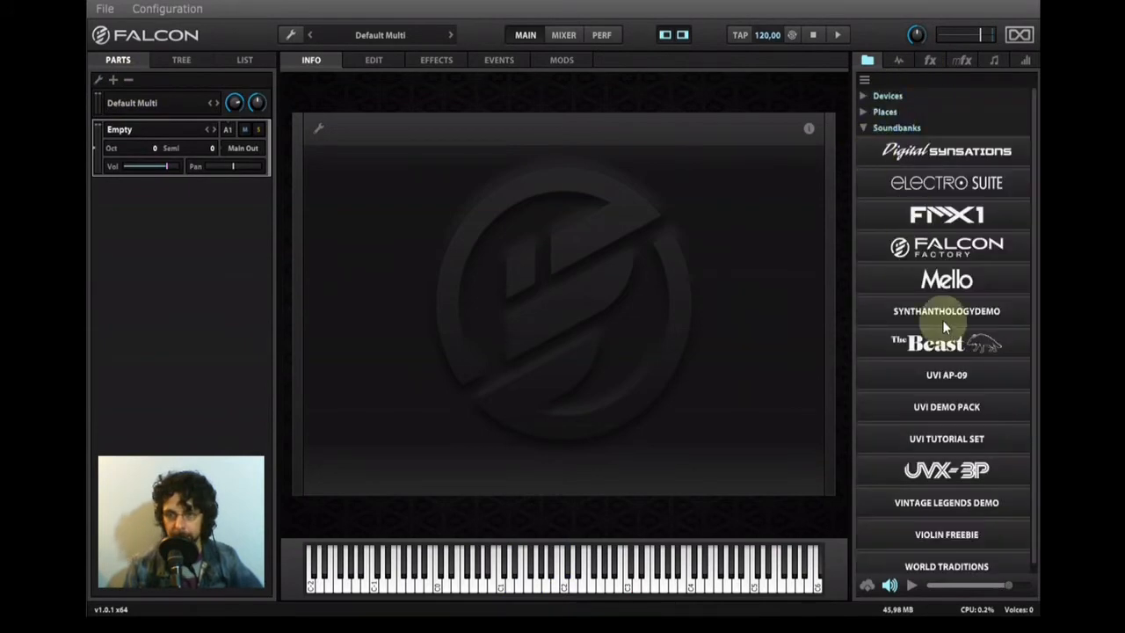
click(961, 246)
click(899, 321)
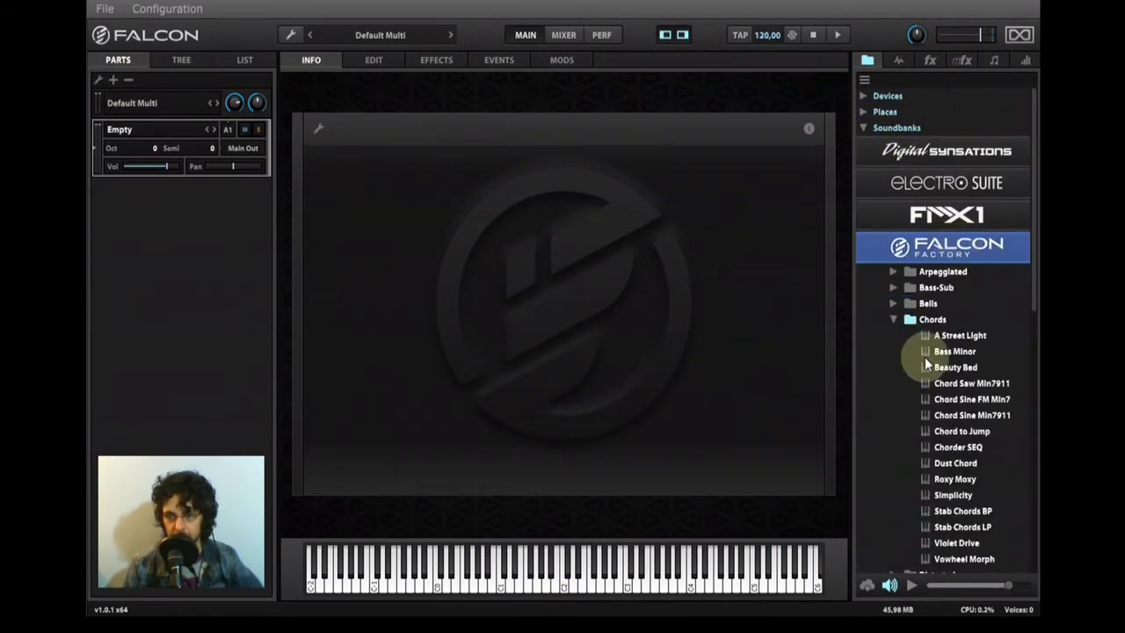
double_click(944, 369)
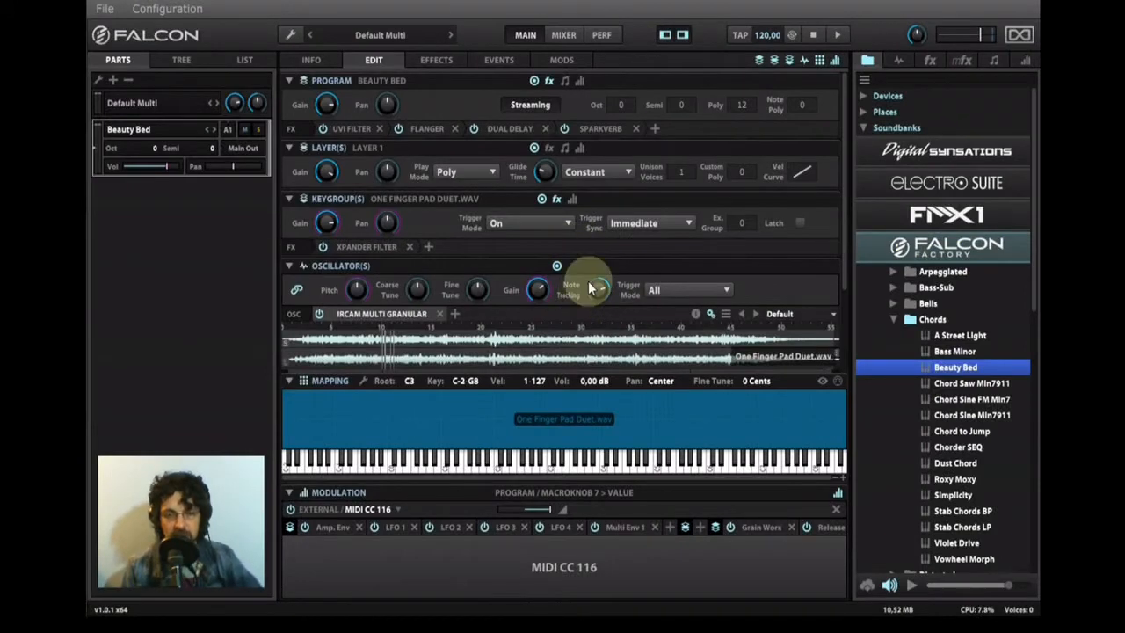
- Examine the available sample and synthesis oscillator types, including Analog Stack, Noise and Organ, and expand Drum's preset folders
mouse_move(589, 286)
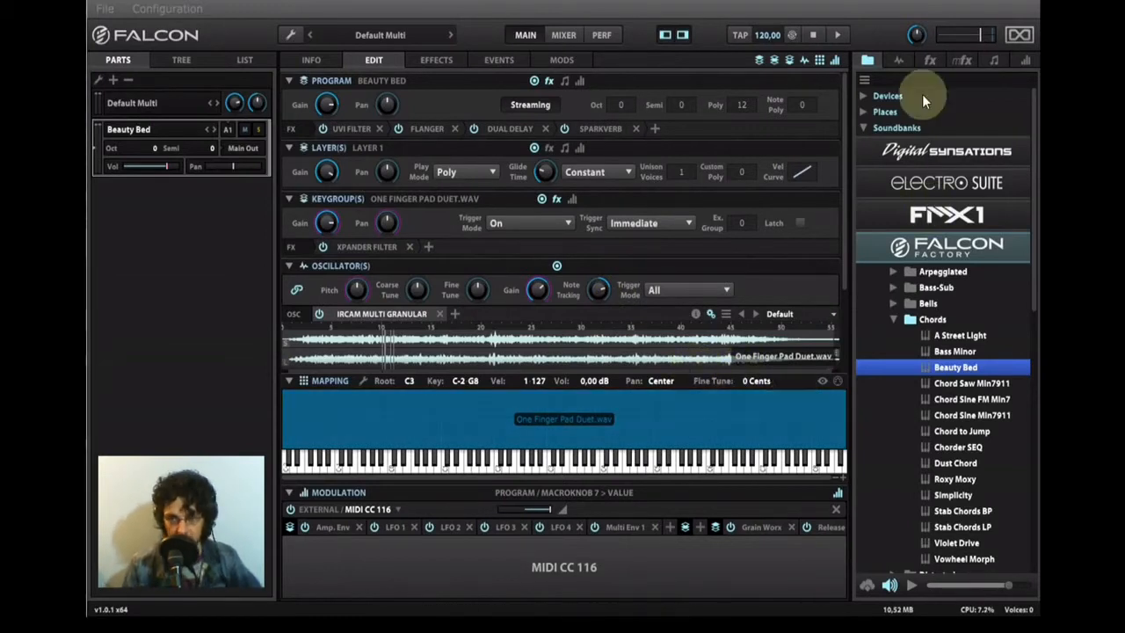
click(897, 60)
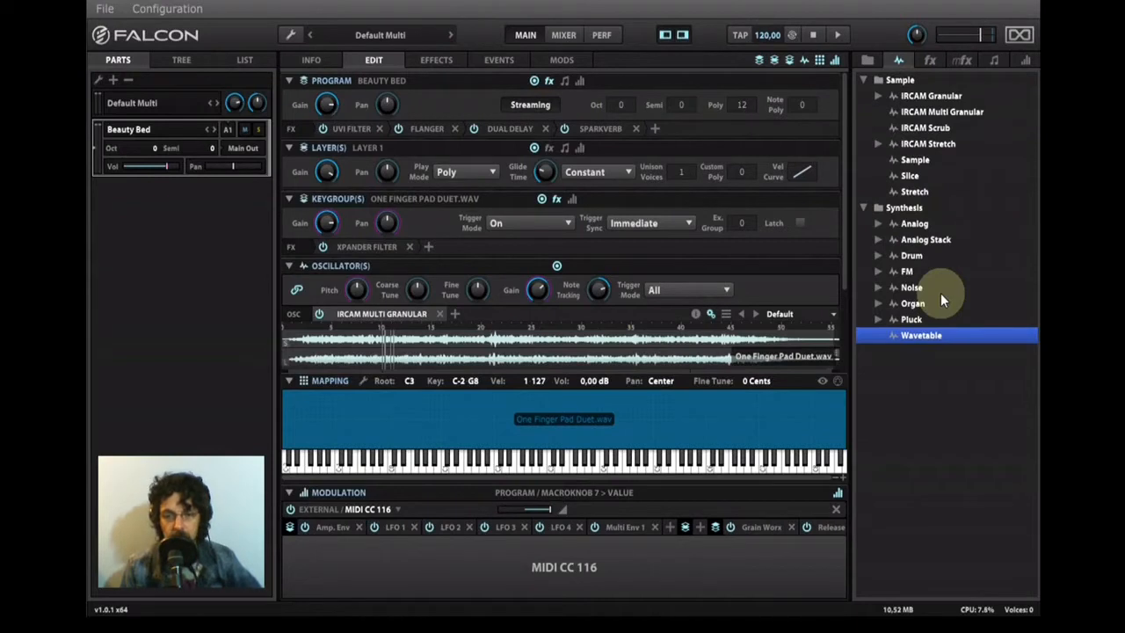
click(915, 239)
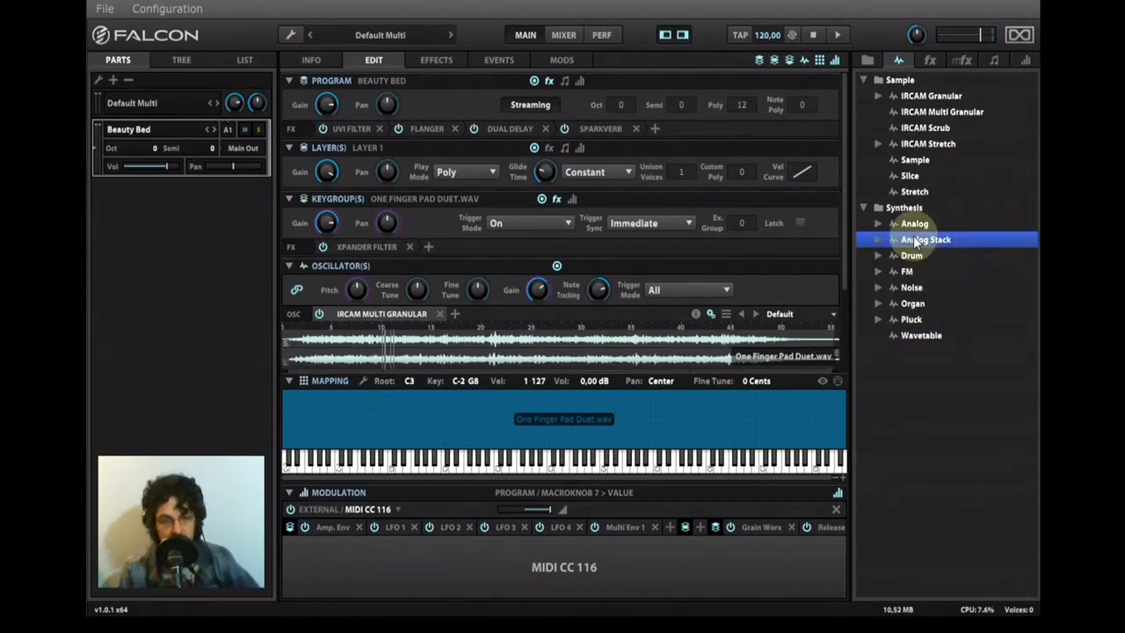
click(920, 290)
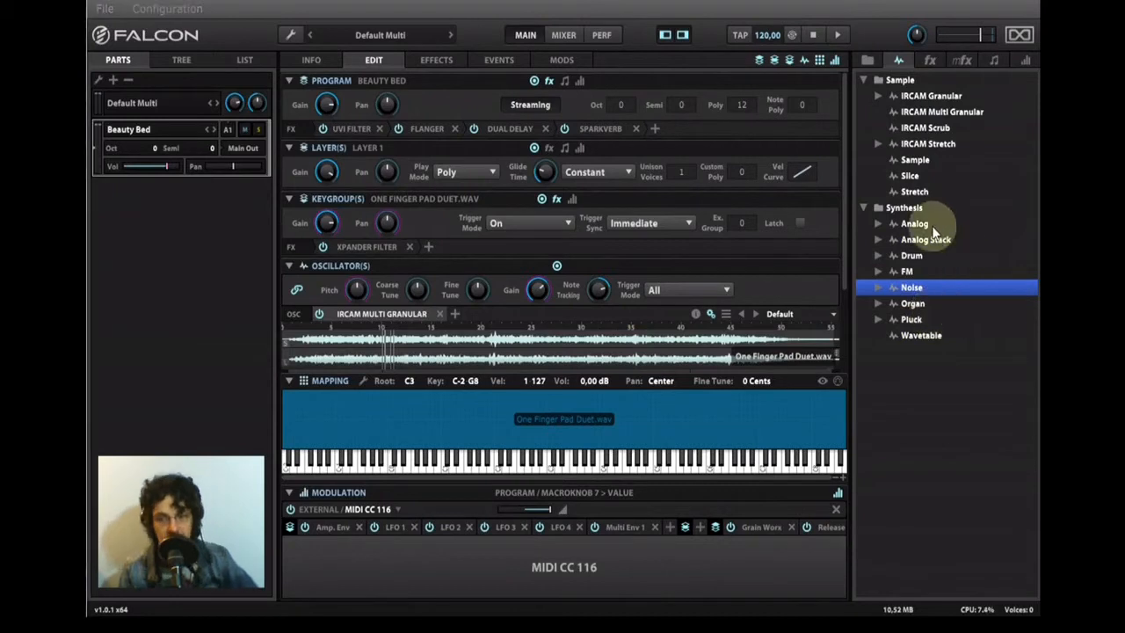
double_click(905, 257)
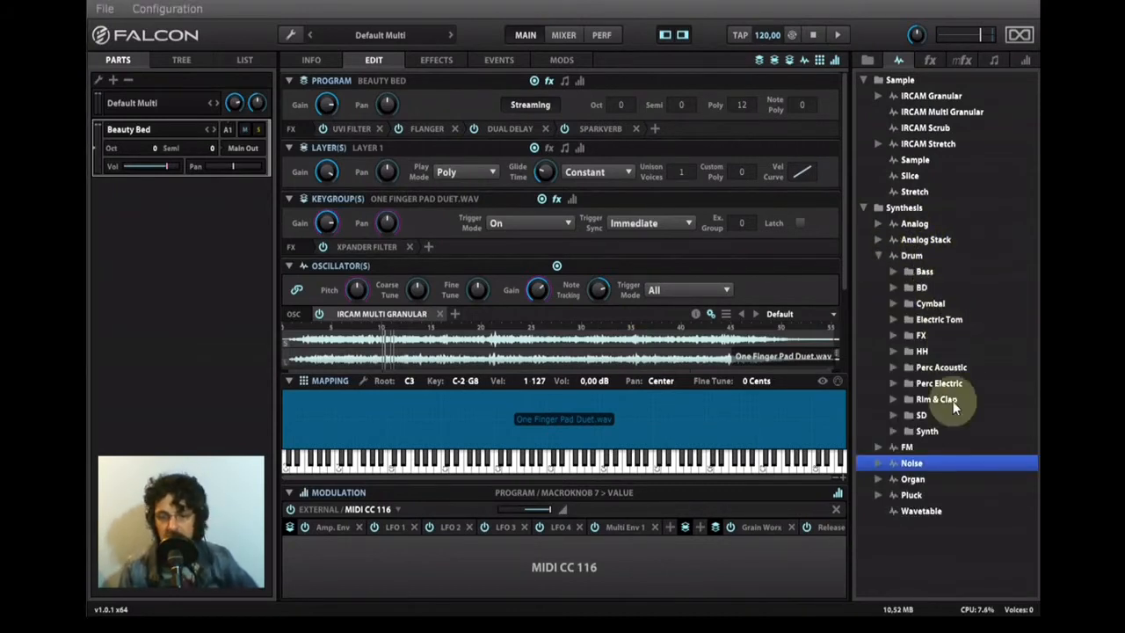
click(913, 479)
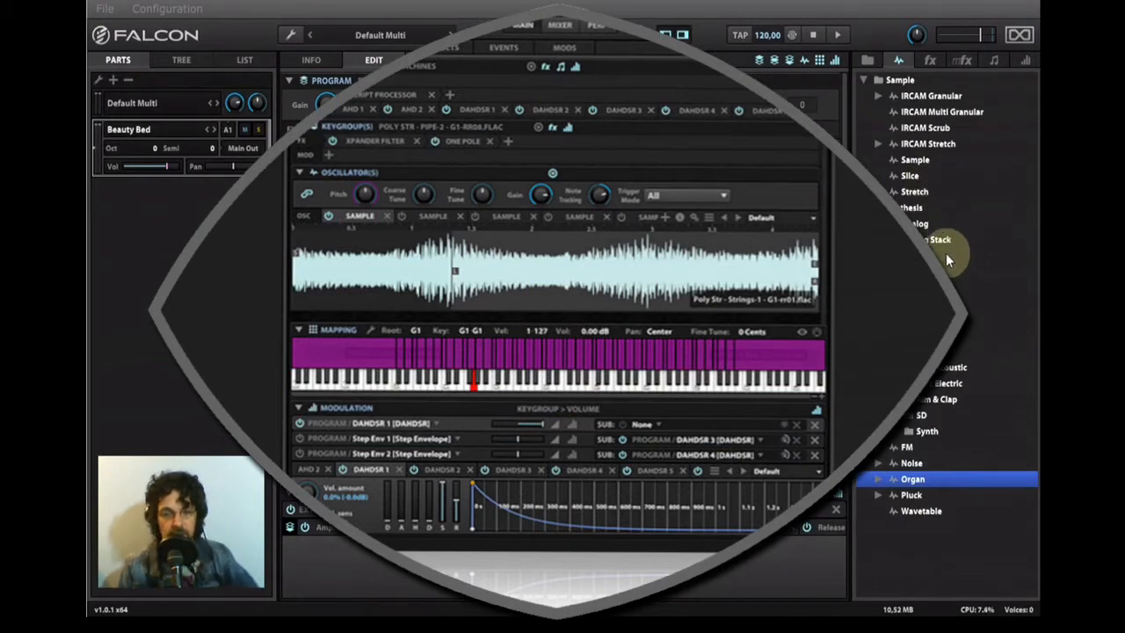
click(944, 176)
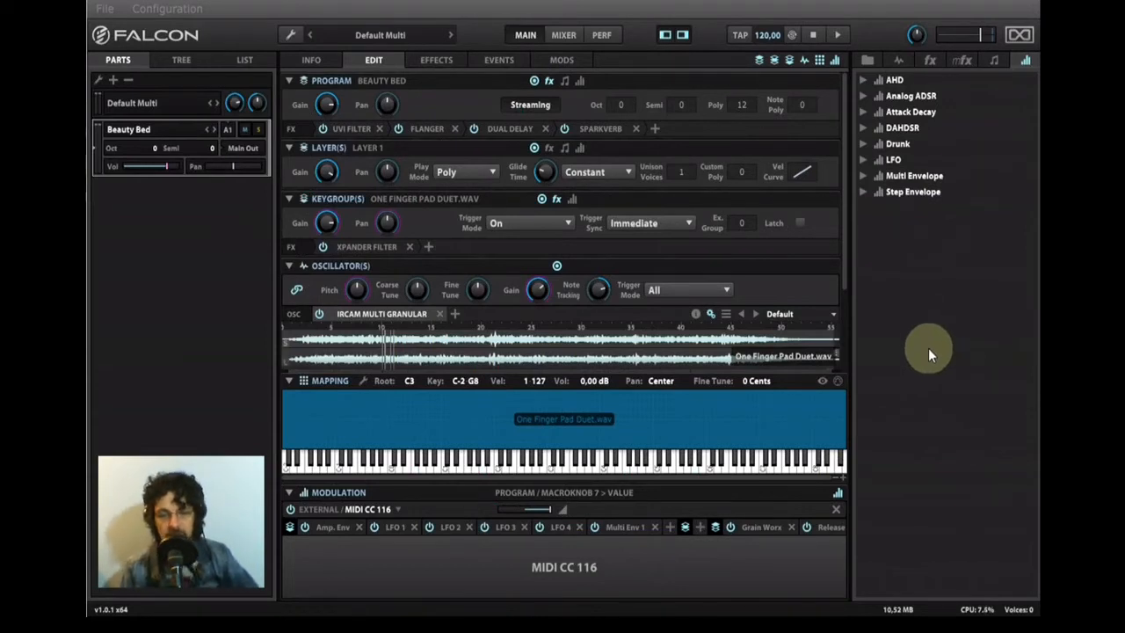
- Look through the Multi Envelope and Step Envelope modulation presets, including the Basics, Sequence Bipolar, Rhythm and Spline folders
click(862, 193)
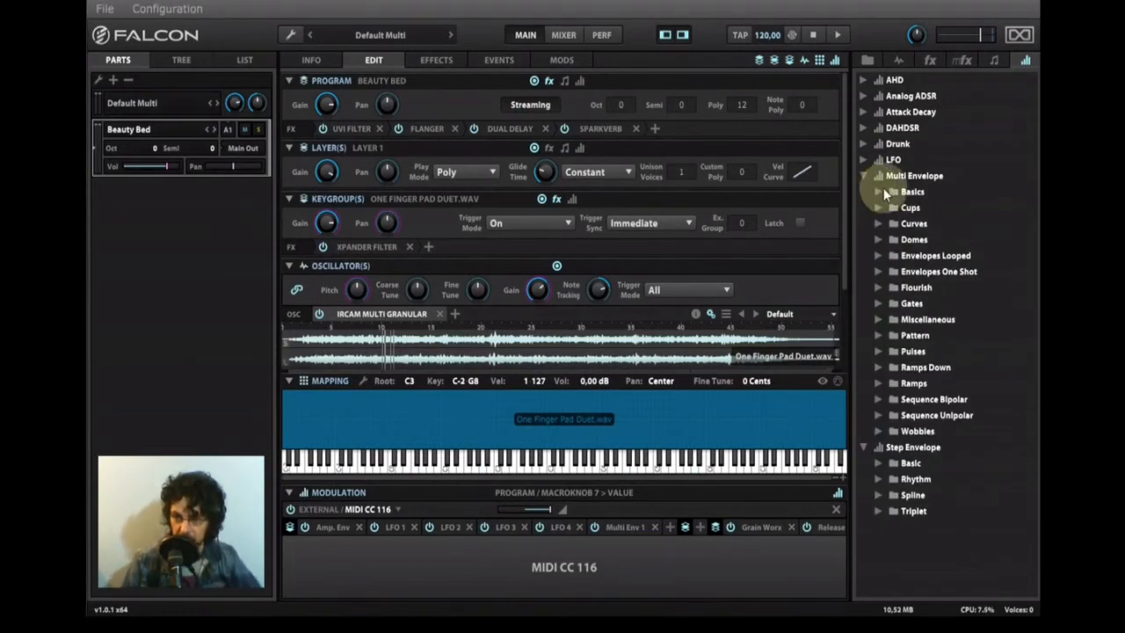
click(880, 191)
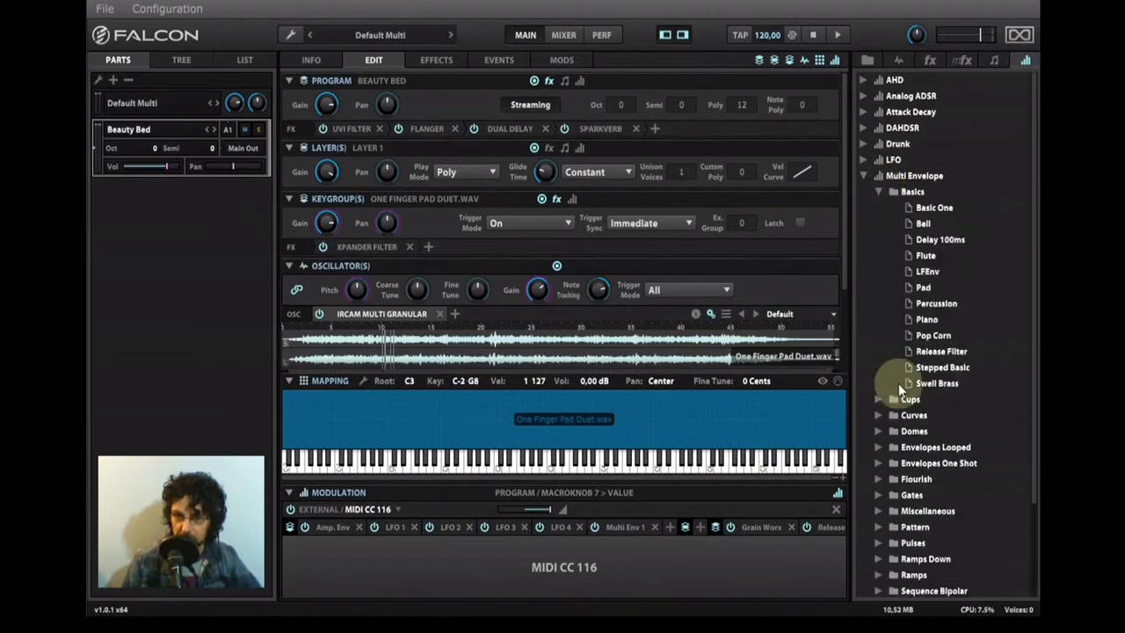
click(878, 479)
scroll(889, 484, down, 10)
click(906, 508)
scroll(909, 496, down, 15)
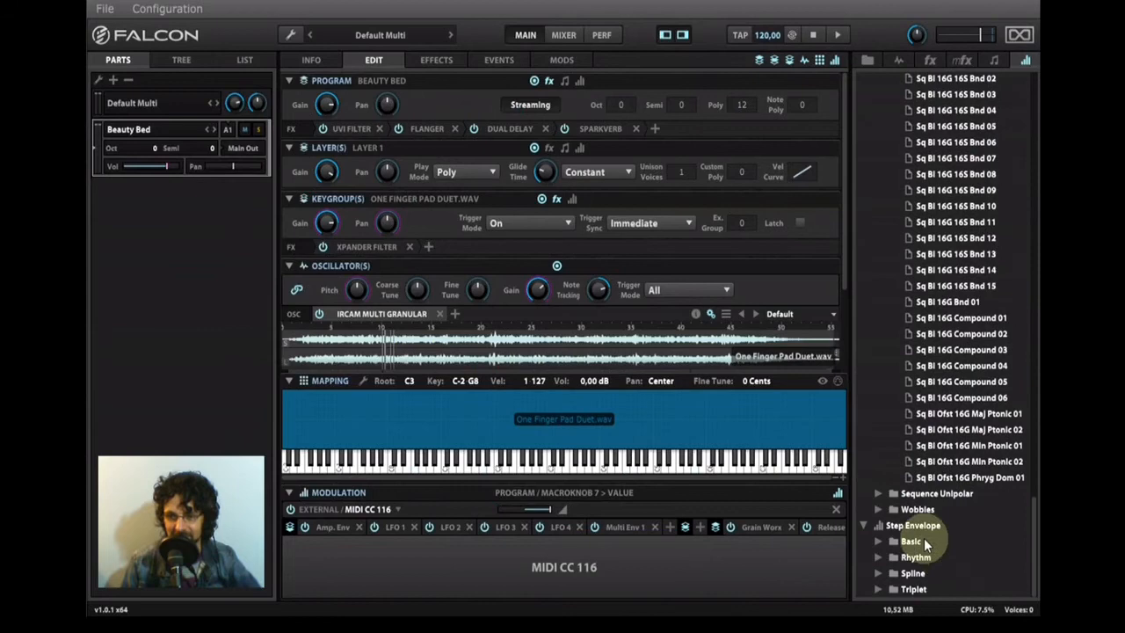
click(878, 559)
scroll(916, 551, down, 5)
scroll(914, 545, down, 5)
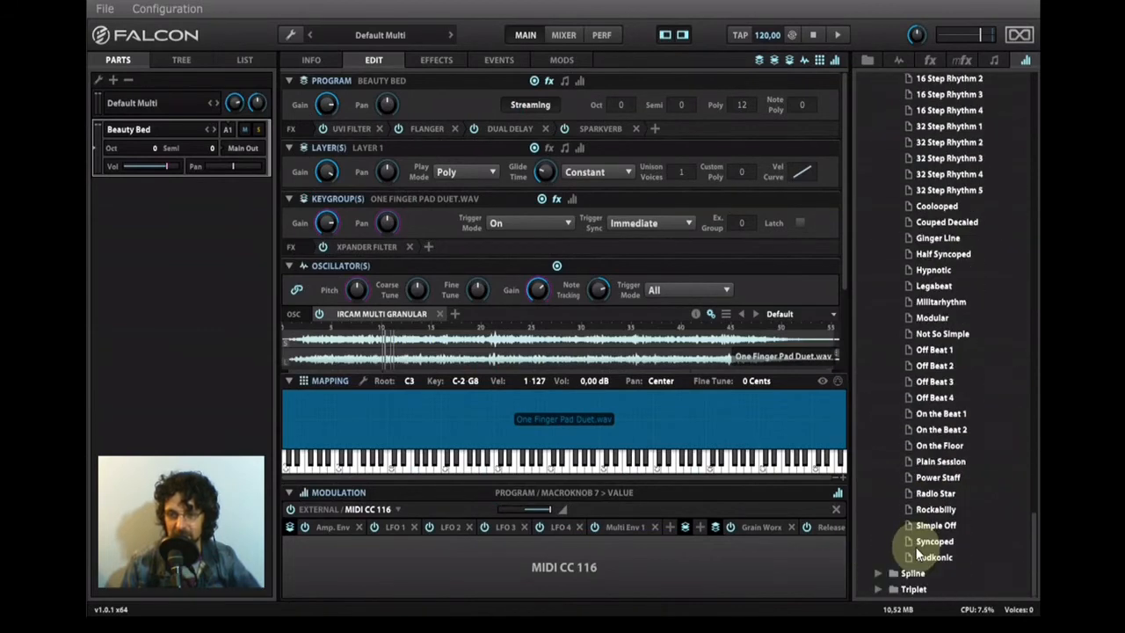
click(879, 571)
scroll(885, 572, down, 5)
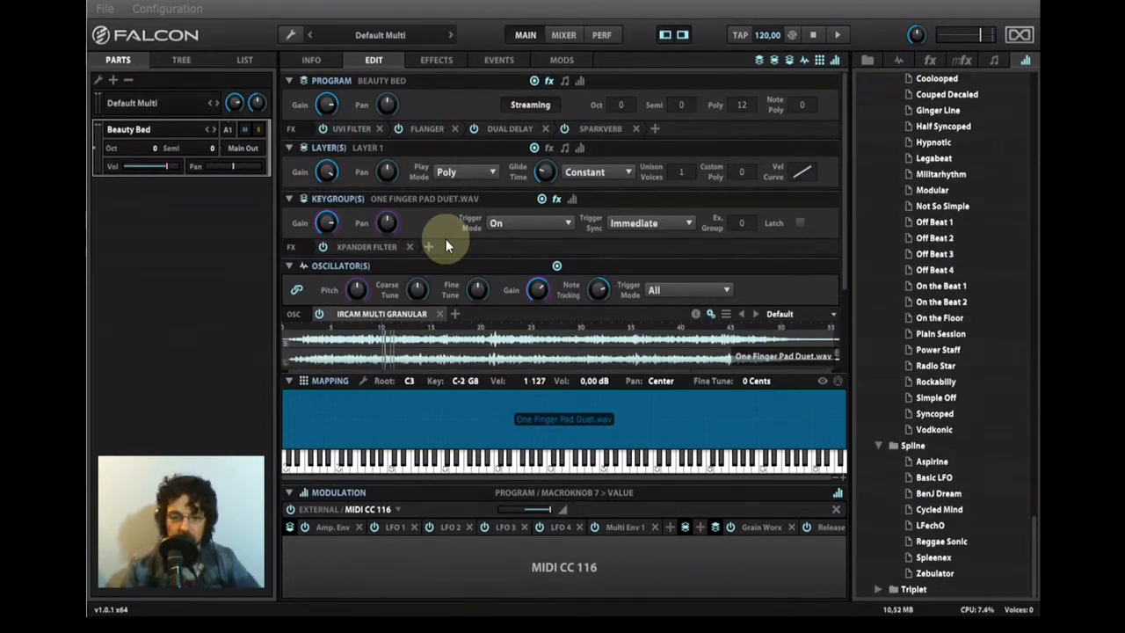
- Examine the modulation sources available for the keygroup's Gain, and check the program's Info and Edit views
right_click(327, 226)
mouse_move(347, 234)
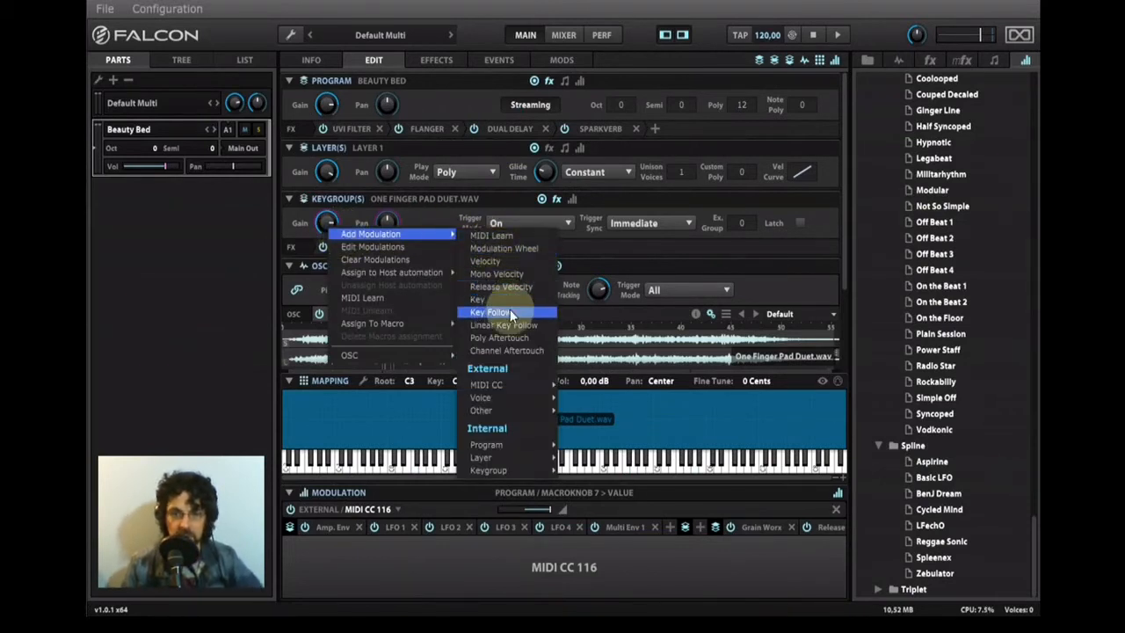
click(411, 216)
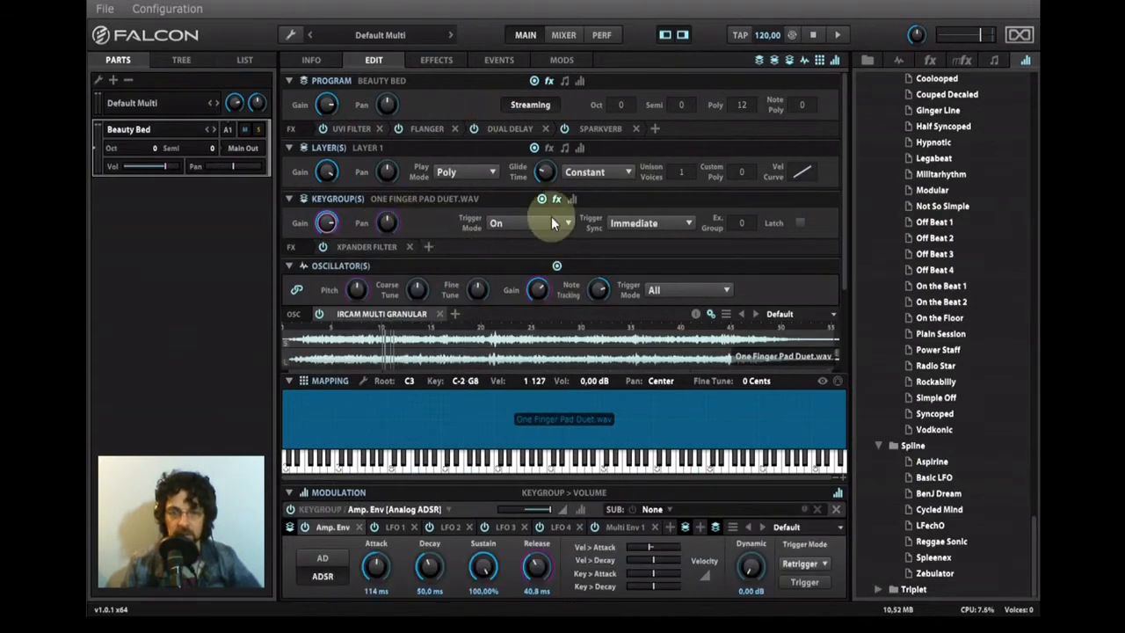
click(308, 59)
click(368, 56)
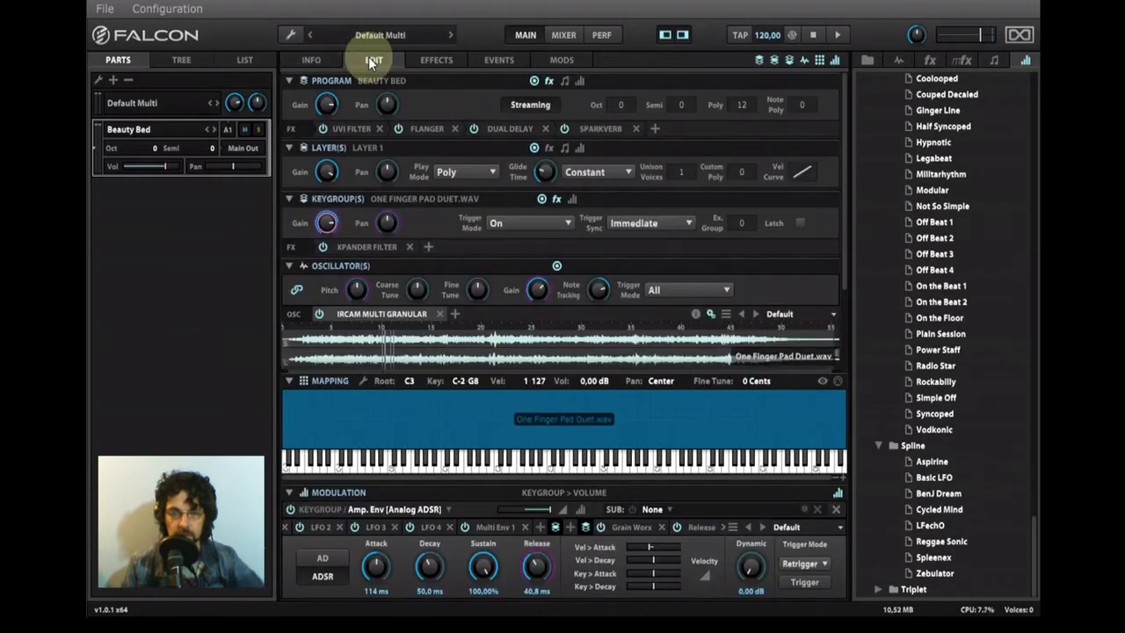
mouse_move(532, 290)
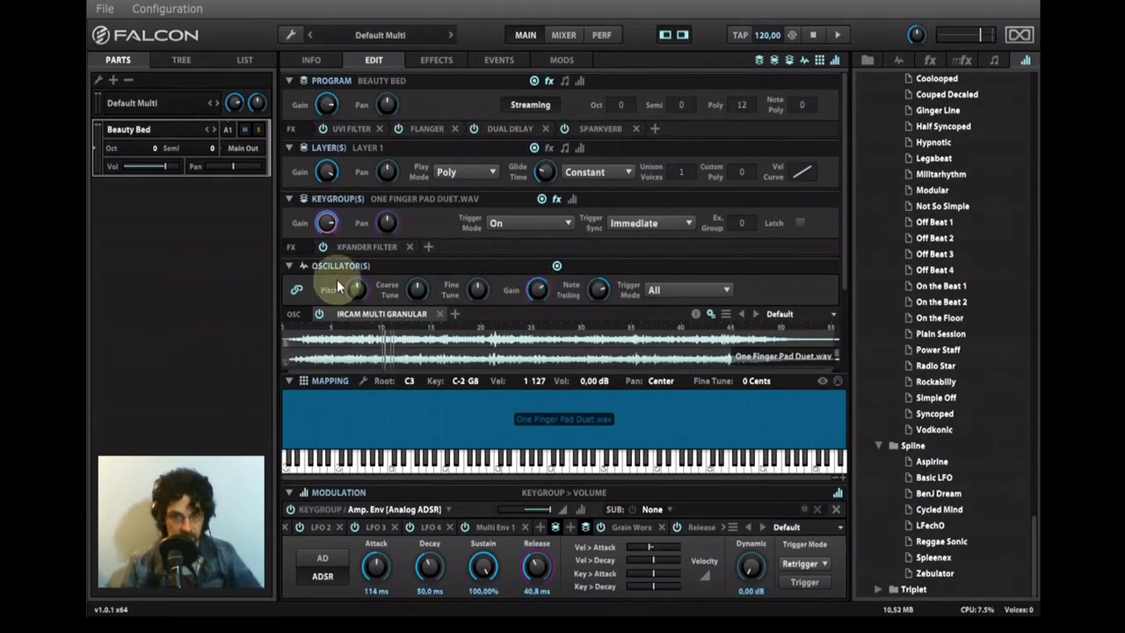
- Assign the Beauty Bed program's Pan to a new macro and show the program's Info interface
mouse_move(391, 109)
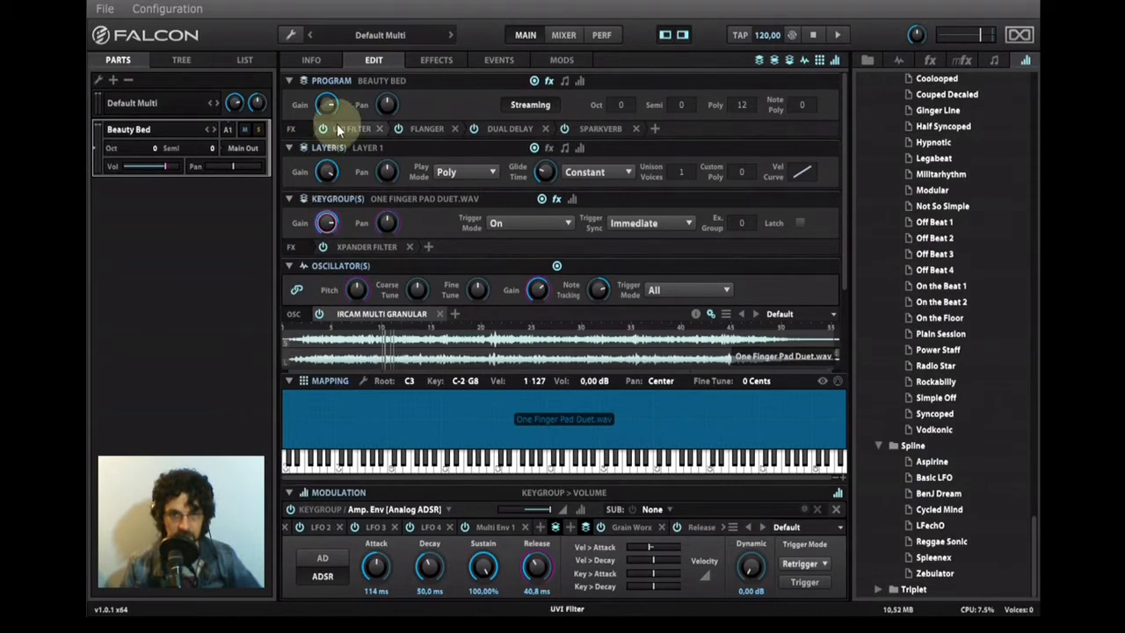
right_click(386, 107)
mouse_move(452, 203)
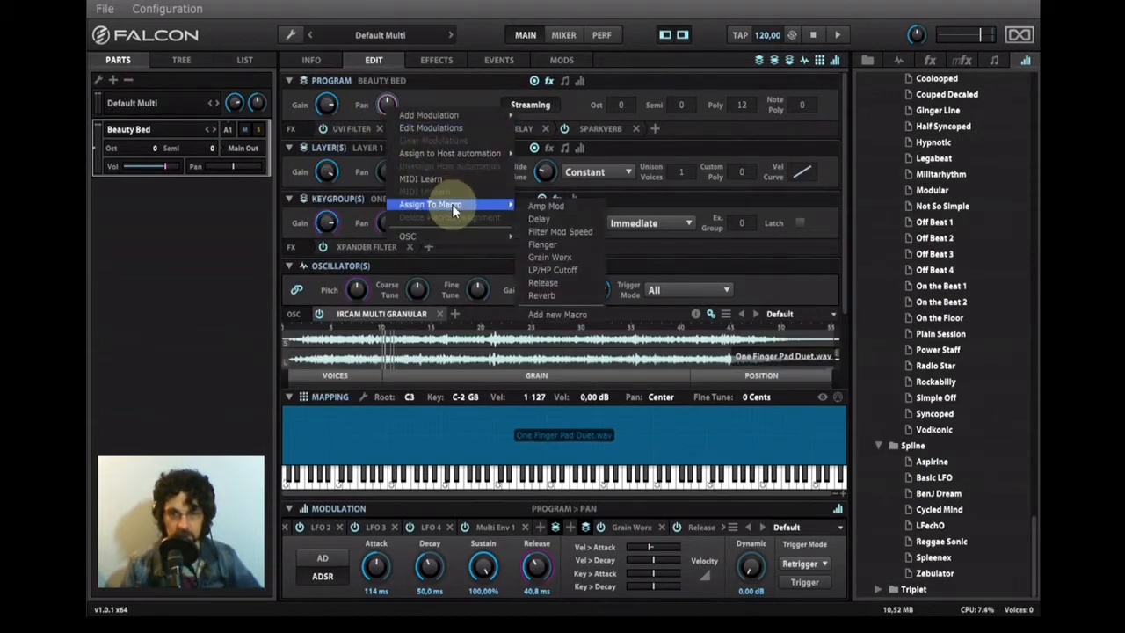
click(569, 315)
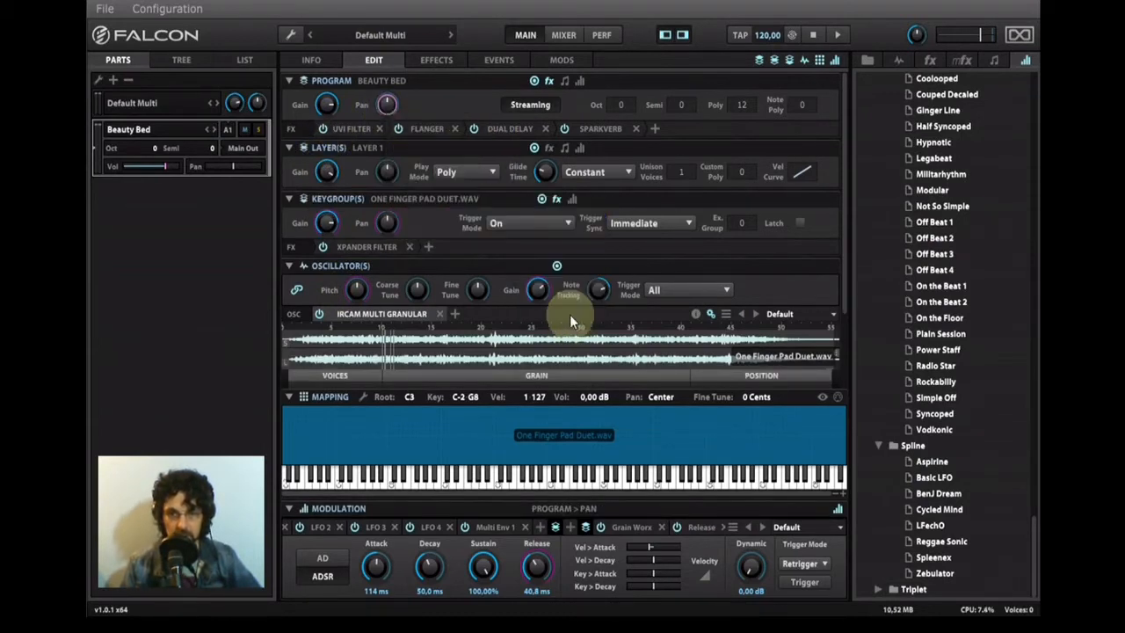
click(314, 60)
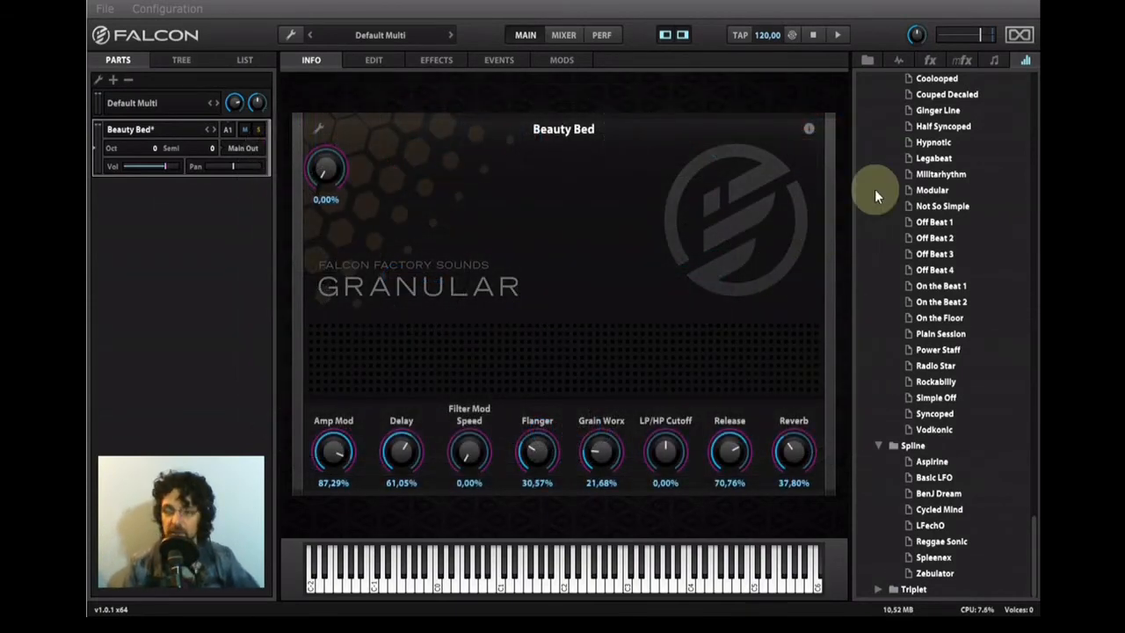
- Look through the effect browser, including Amp / Stereo, and the multi-effect presets, collapsing the Acoustic guitar folder, and return to the effect browser
click(929, 59)
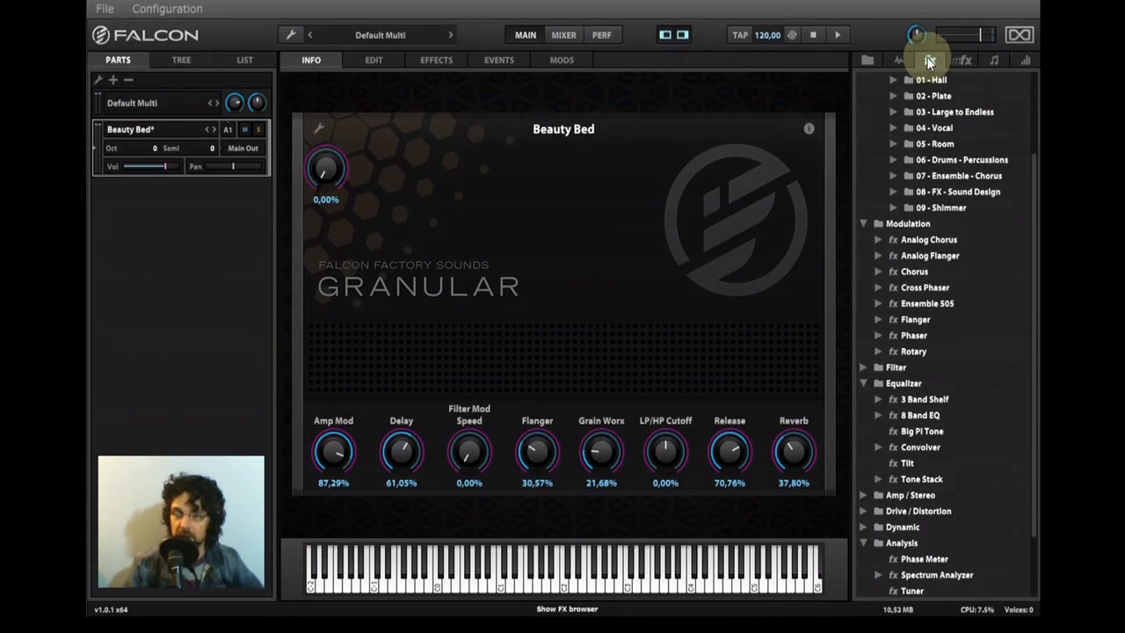
drag(1037, 194, 1017, 98)
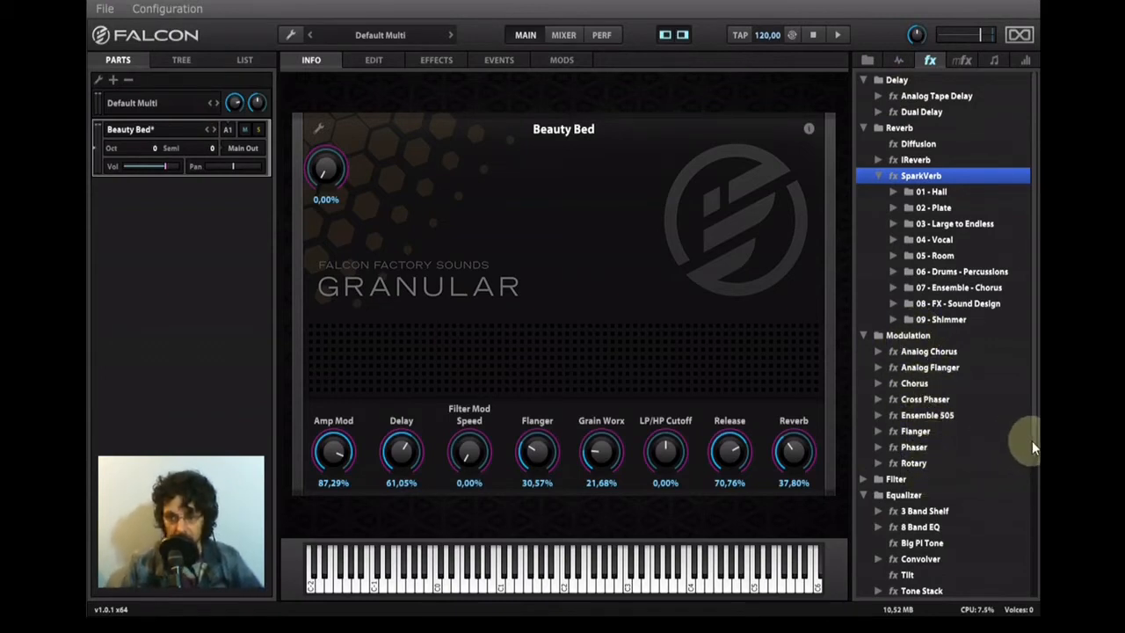
scroll(1026, 474, down, 3)
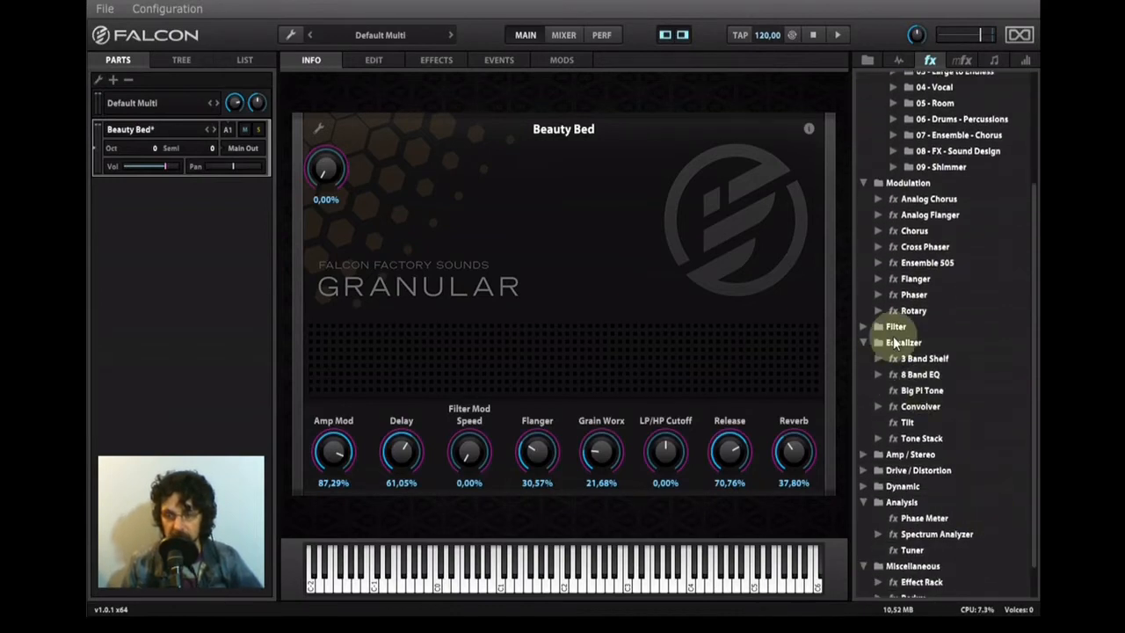
click(864, 455)
scroll(942, 451, down, 3)
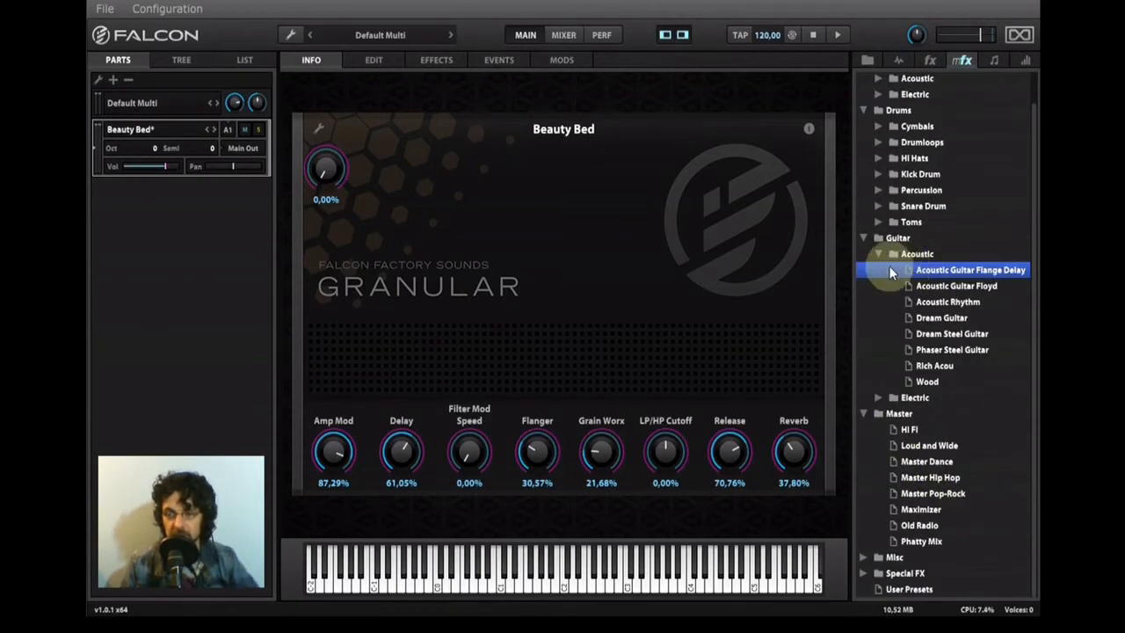
click(878, 254)
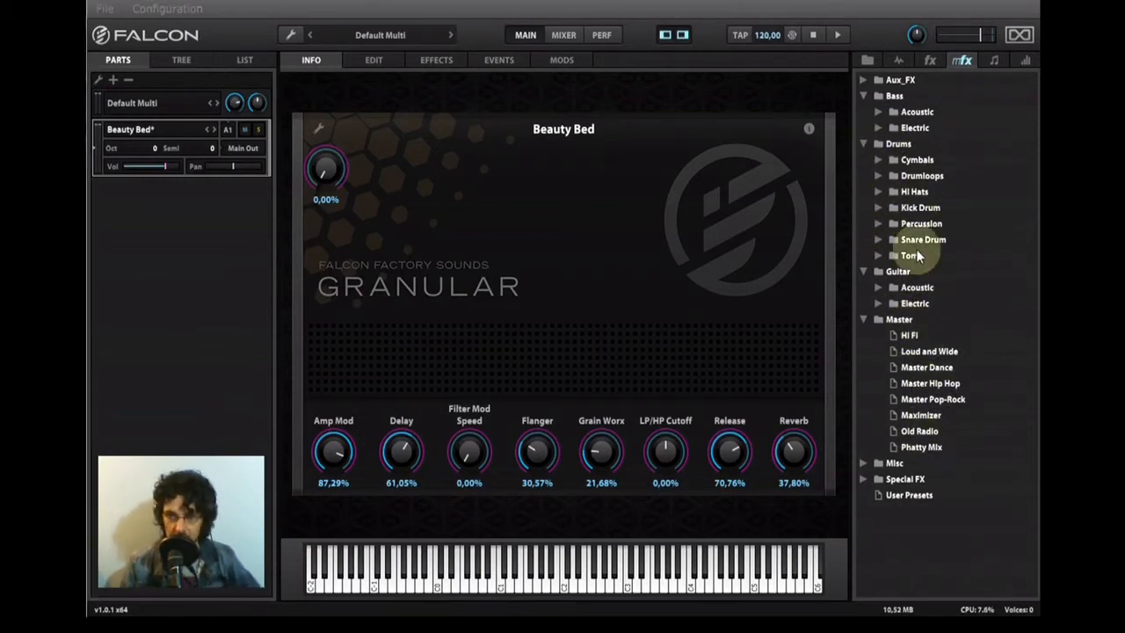
click(930, 60)
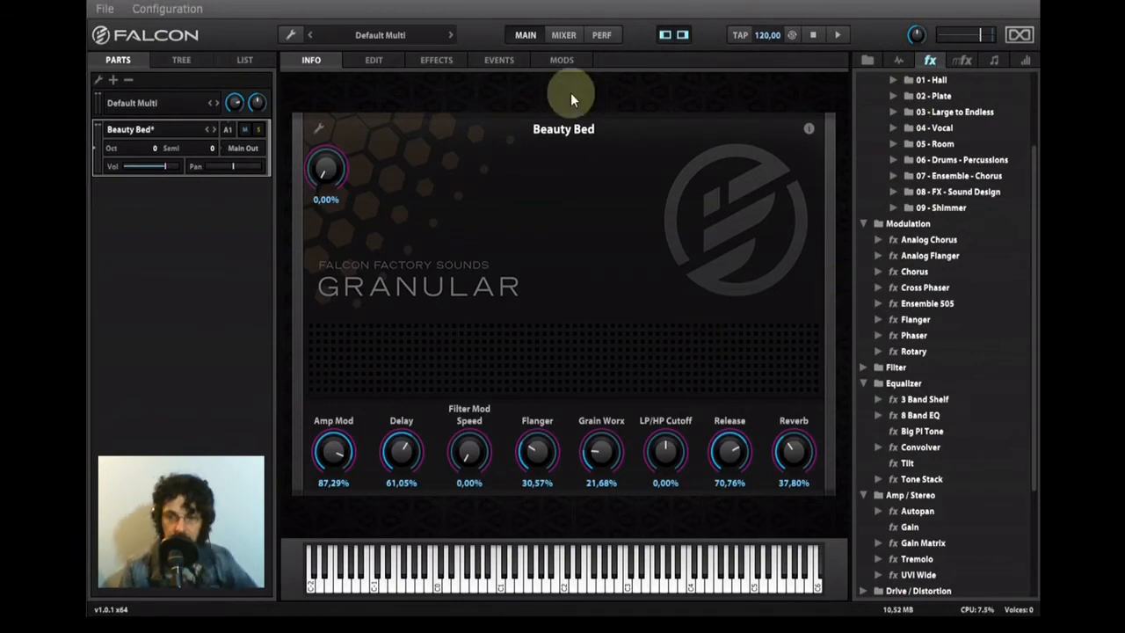
- Show Beauty Bed's Effects view and examine the presets available for the Flanger and Dual Delay
click(449, 60)
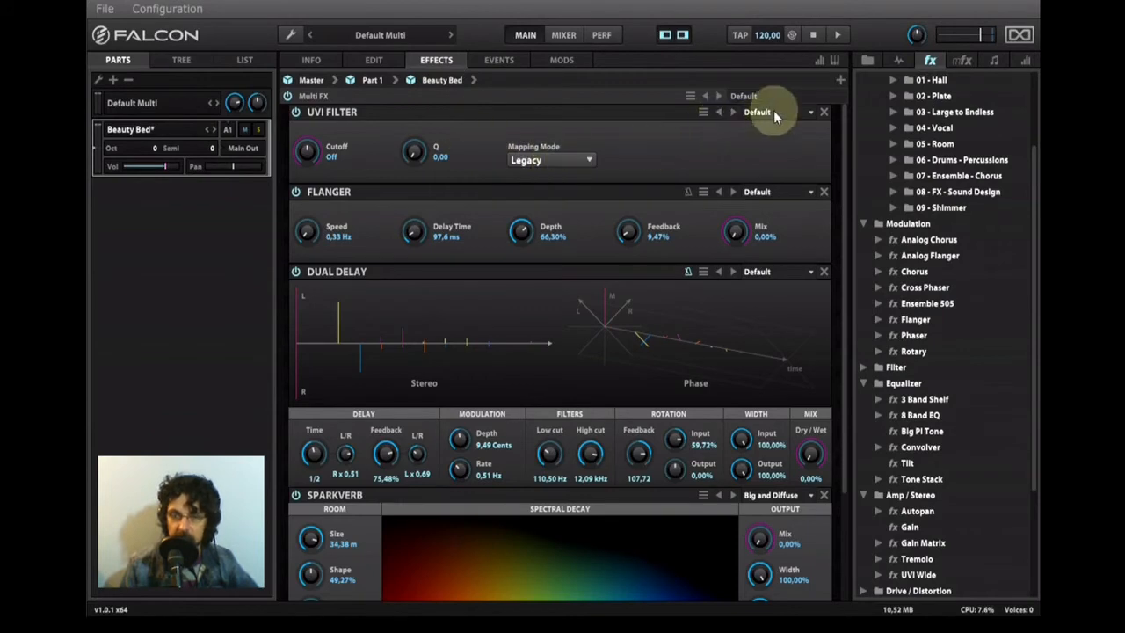
click(791, 193)
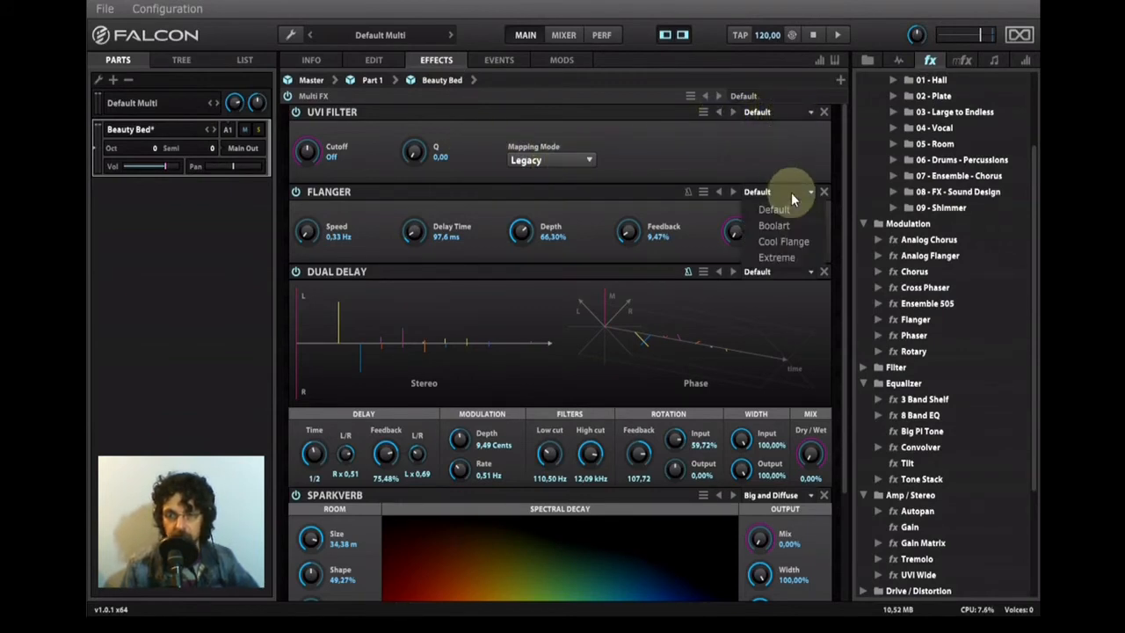
click(796, 230)
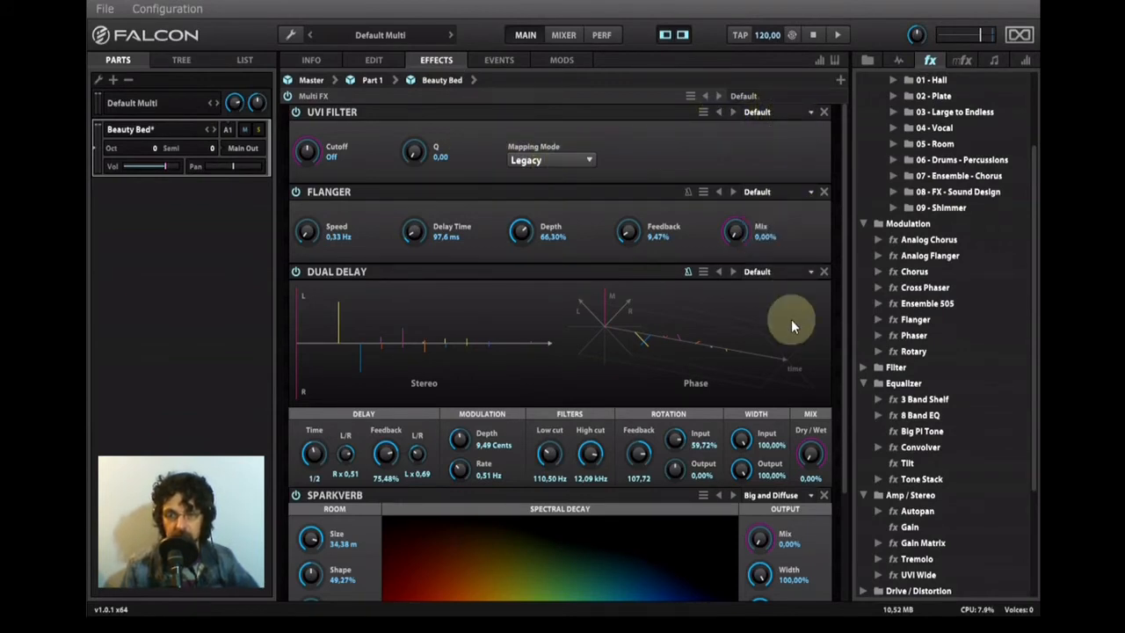
click(784, 272)
mouse_move(815, 338)
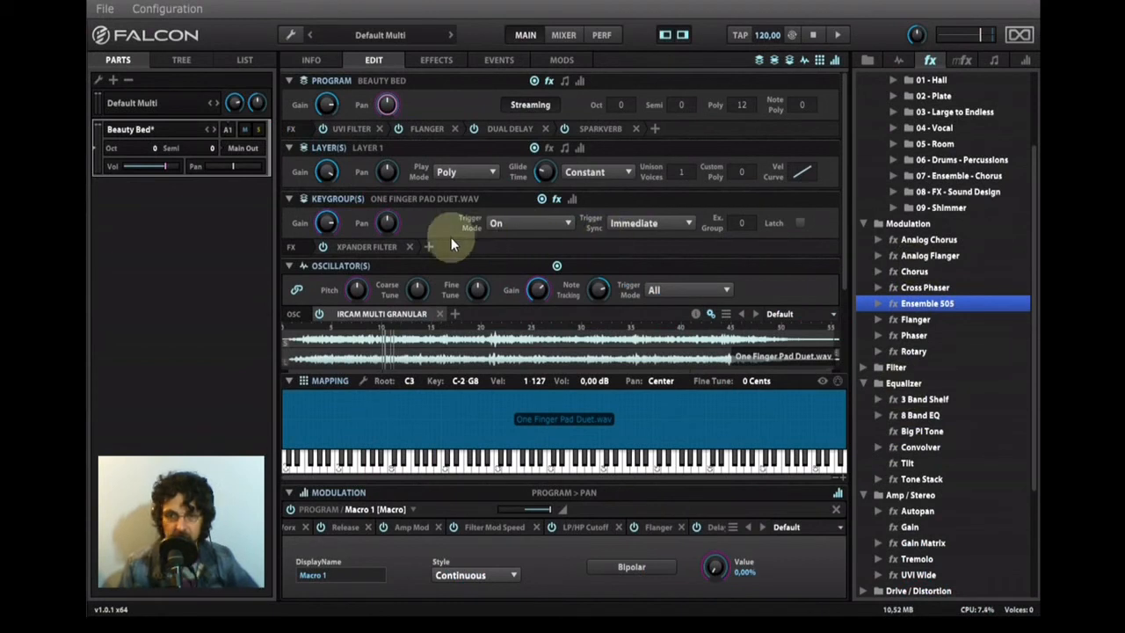
- Hide and reshow the keygroup's effects row, check its option for adding effects, and return to the Effects view
click(557, 199)
click(557, 198)
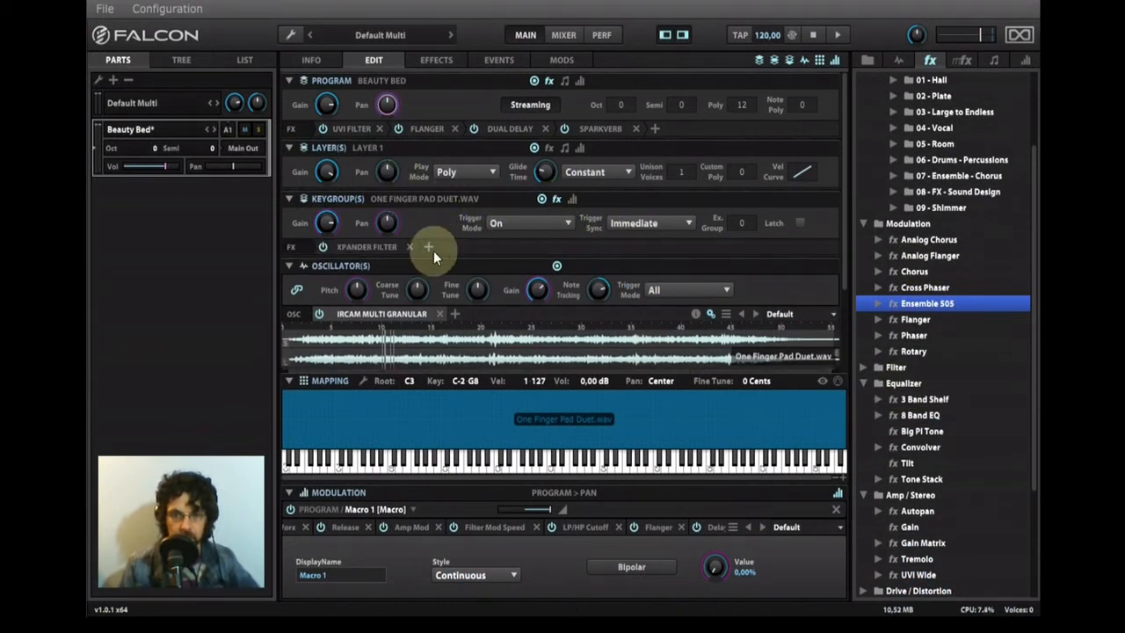
click(429, 247)
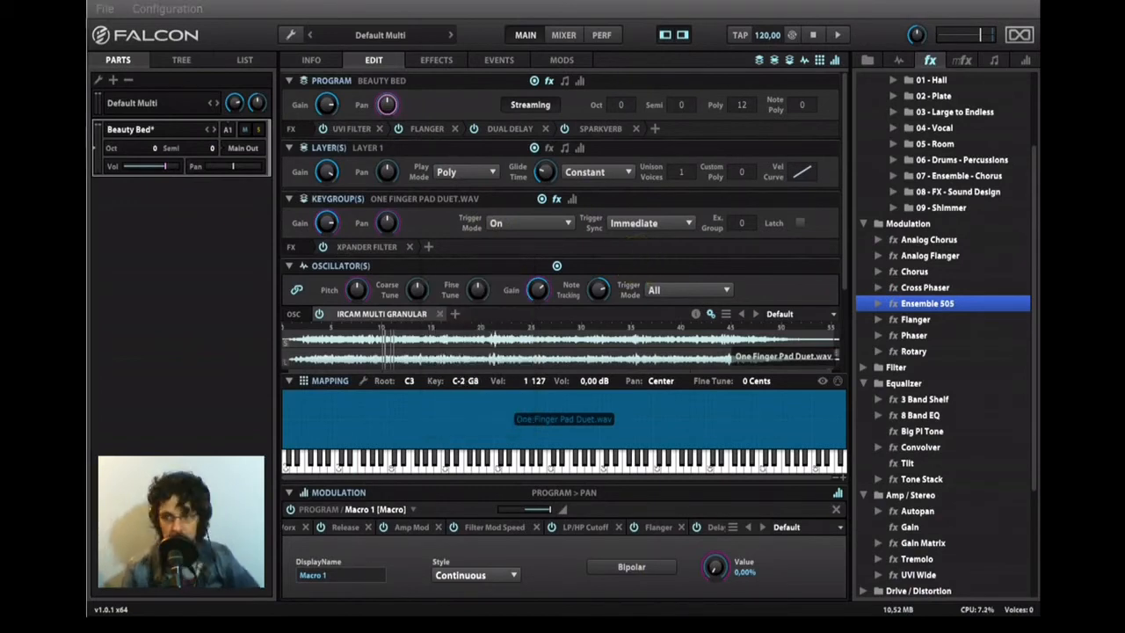
click(435, 59)
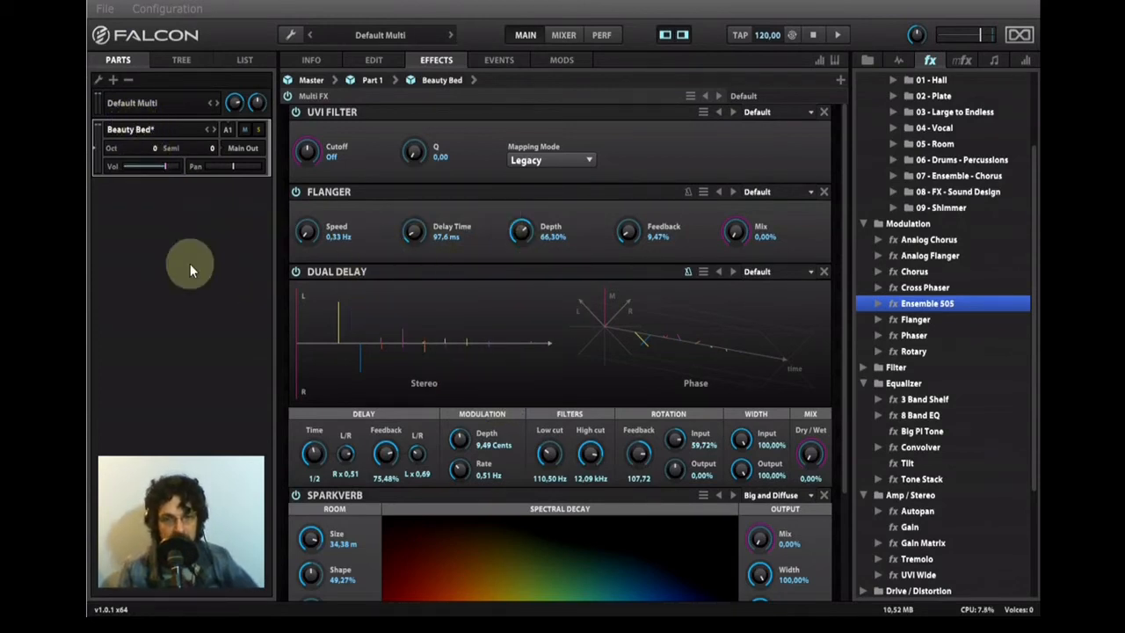
- Add two empty parts below Beauty Bed and show the Edit view
click(113, 81)
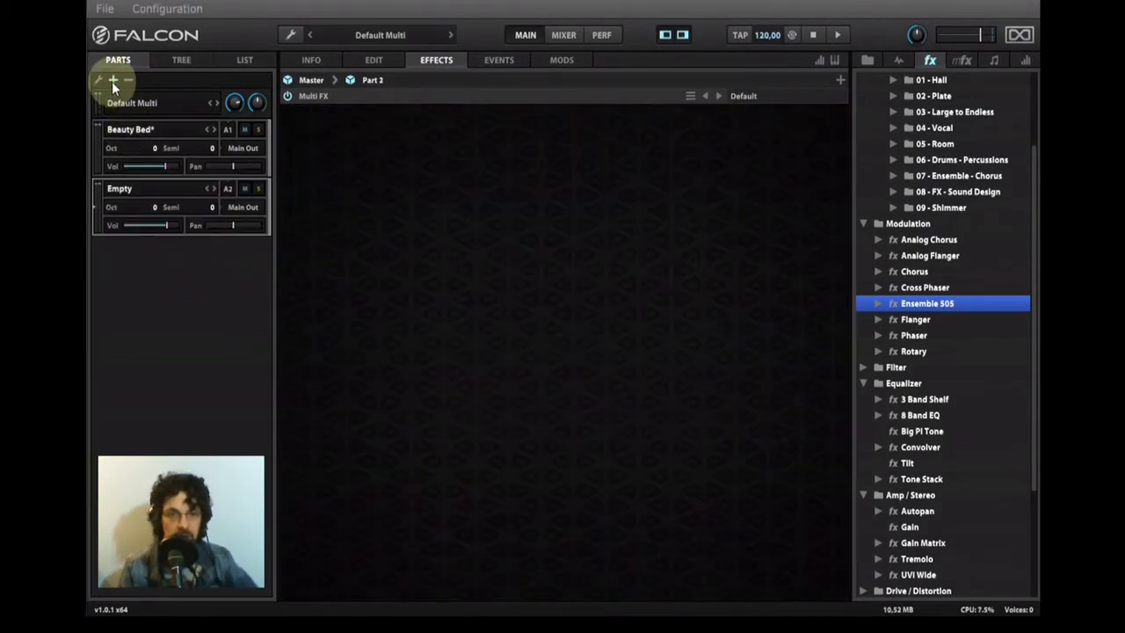
click(113, 81)
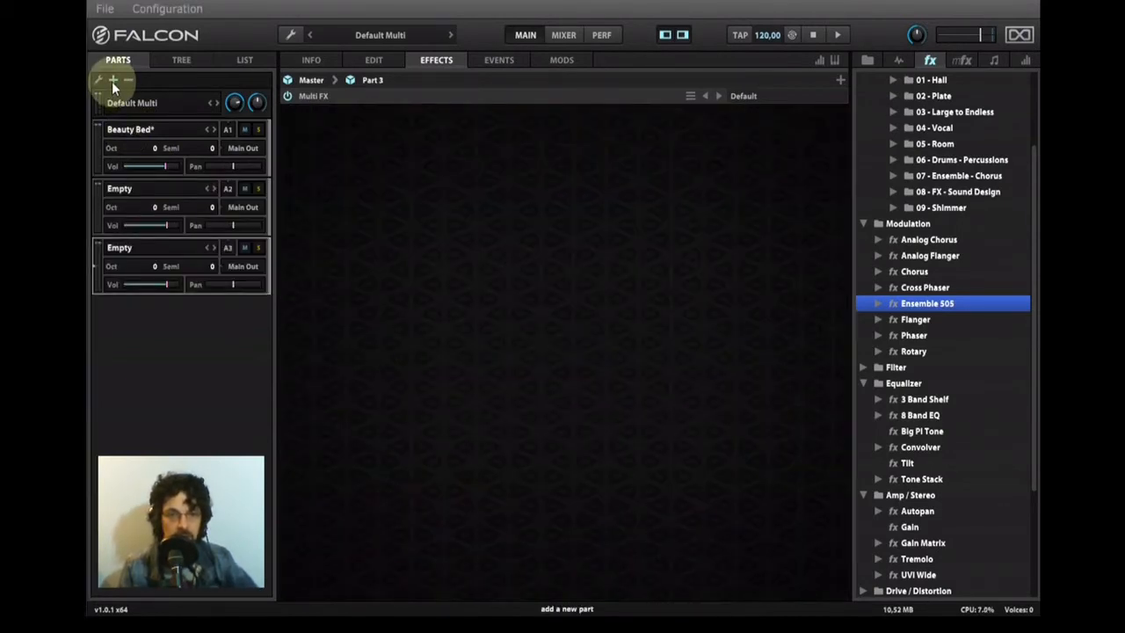
click(230, 207)
click(369, 58)
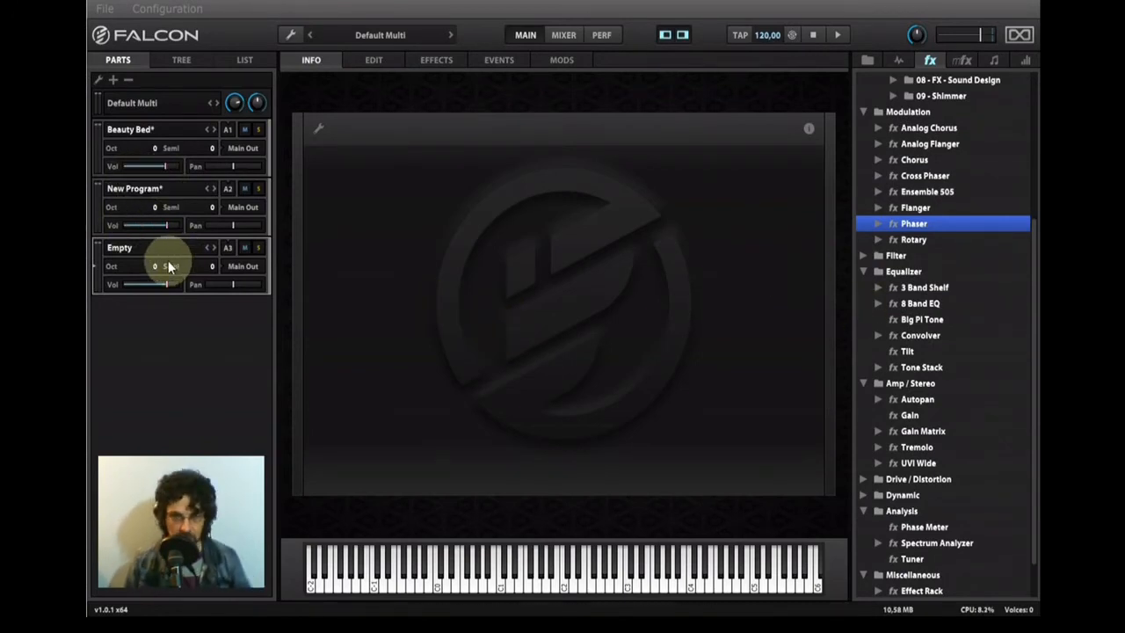
- Remove all the parts, add one new empty part and show its Edit view
click(128, 80)
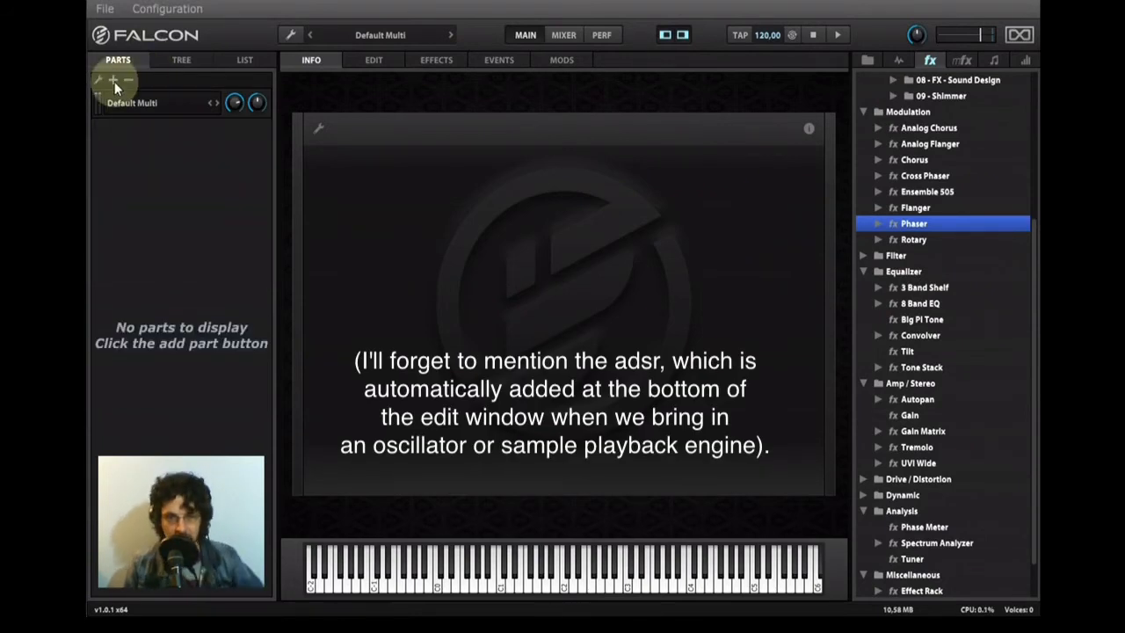
click(112, 80)
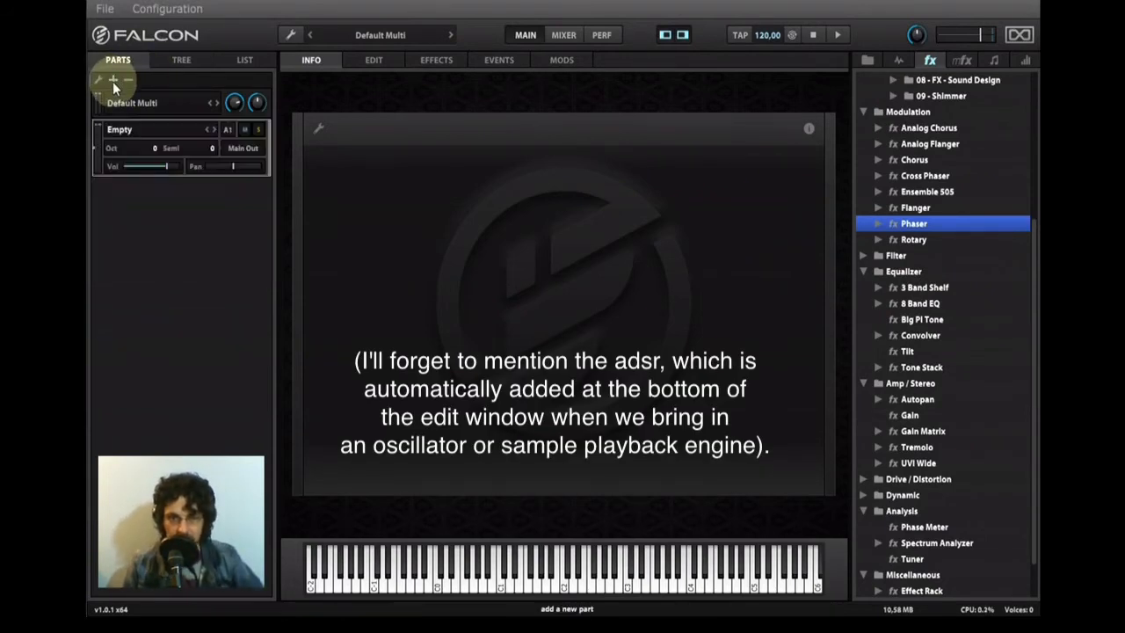
click(376, 60)
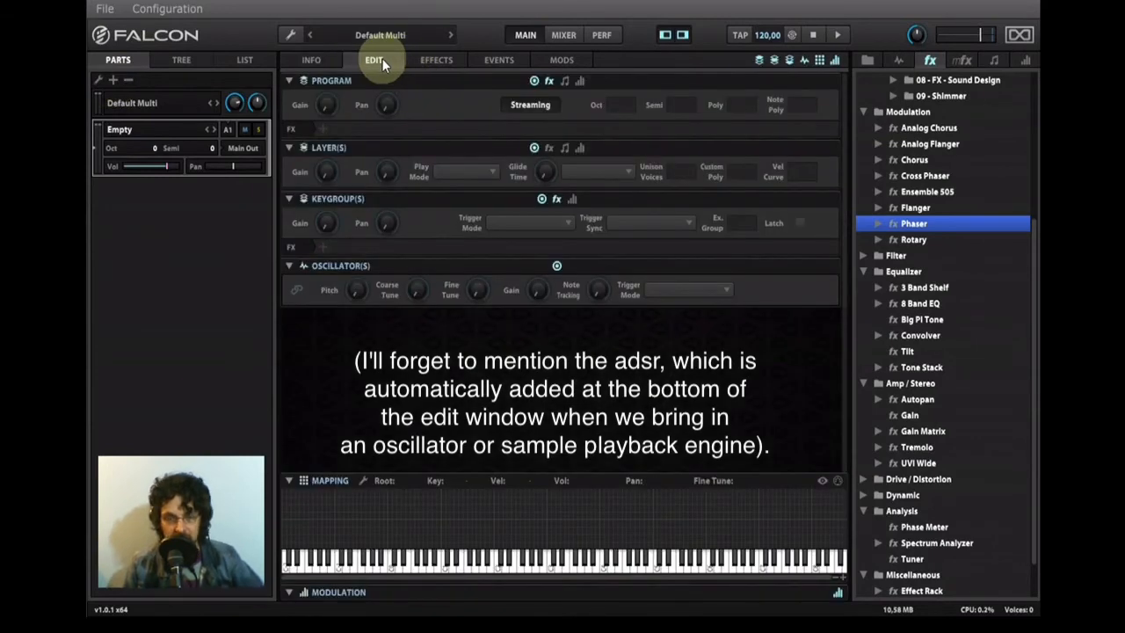
- Load the Analog oscillator's 80s preset from the oscillator browser into the empty part as a keygroup spanning the whole keyboard
click(897, 59)
scroll(1029, 208, up, 3)
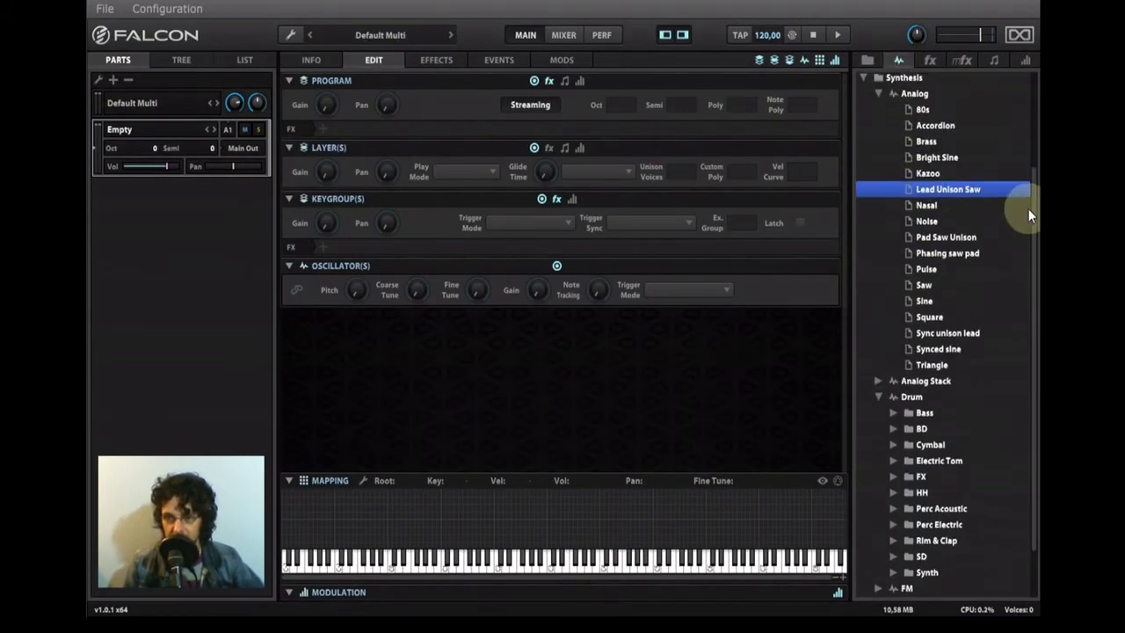
click(919, 132)
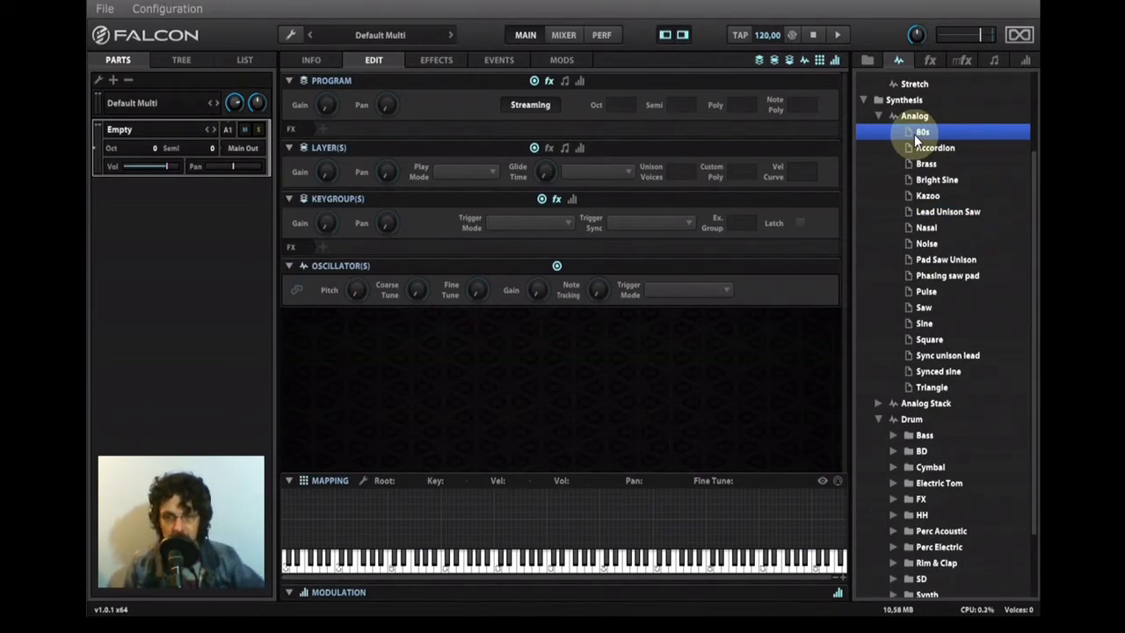
drag(914, 134, 667, 368)
drag(552, 491, 495, 521)
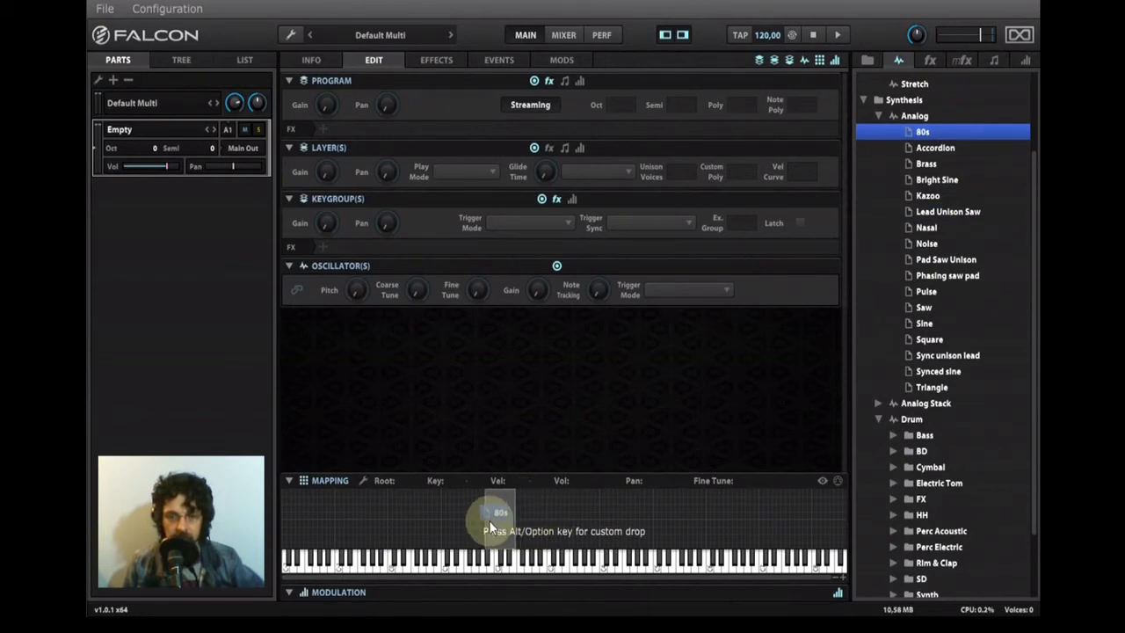
drag(493, 525, 496, 490)
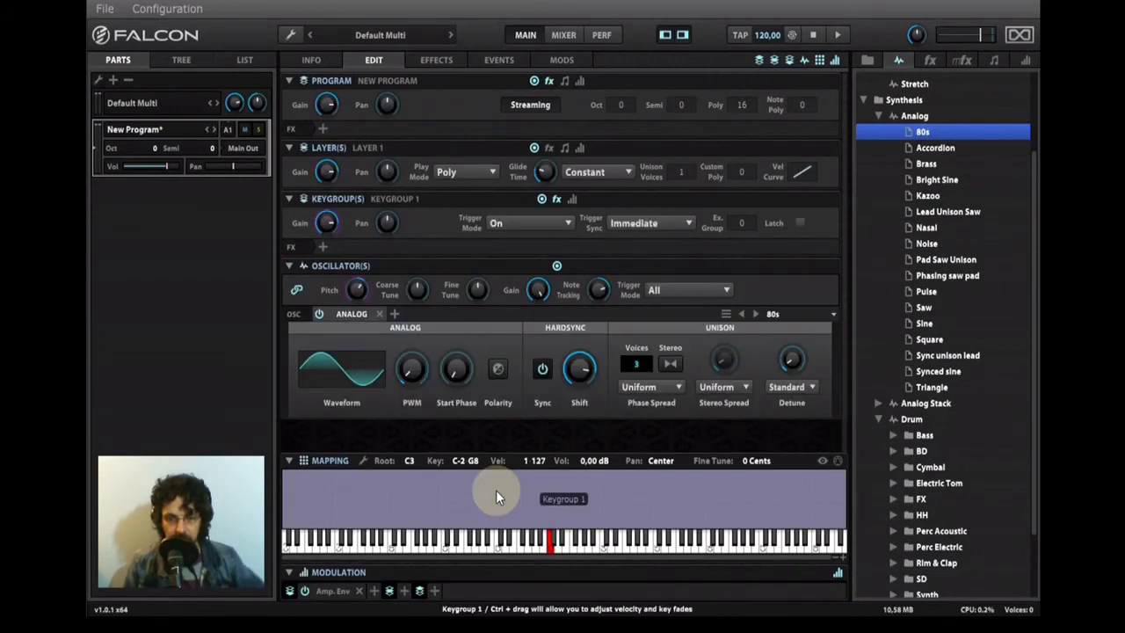
- Collapse the Analog oscillator presets, switch the browser to effects and expand the Filter category
click(881, 116)
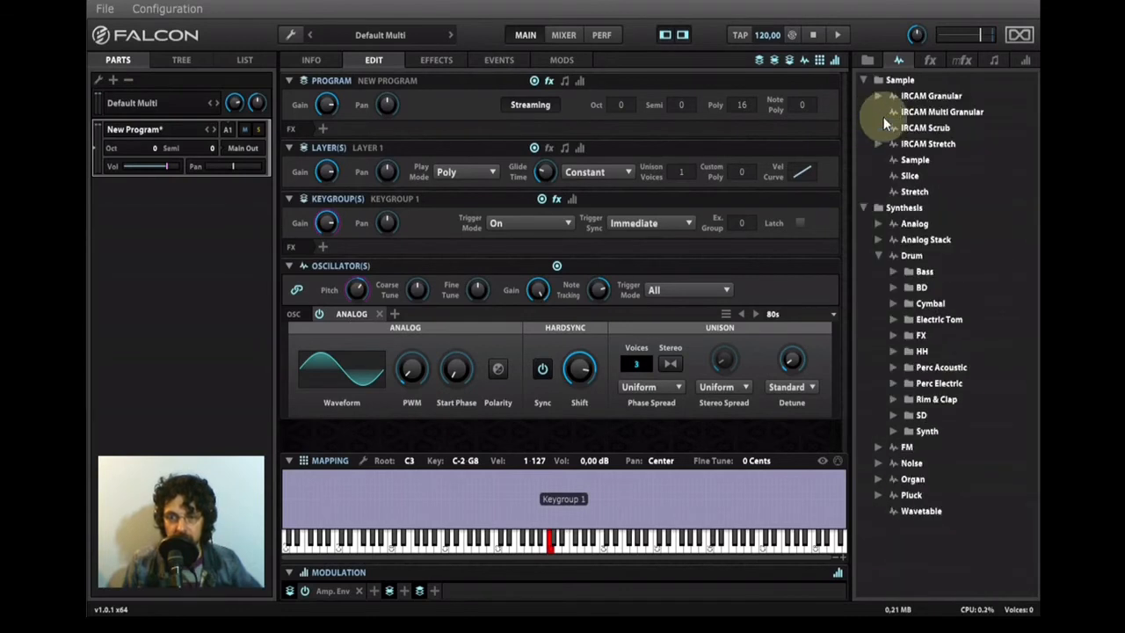
click(936, 61)
scroll(940, 264, up, 3)
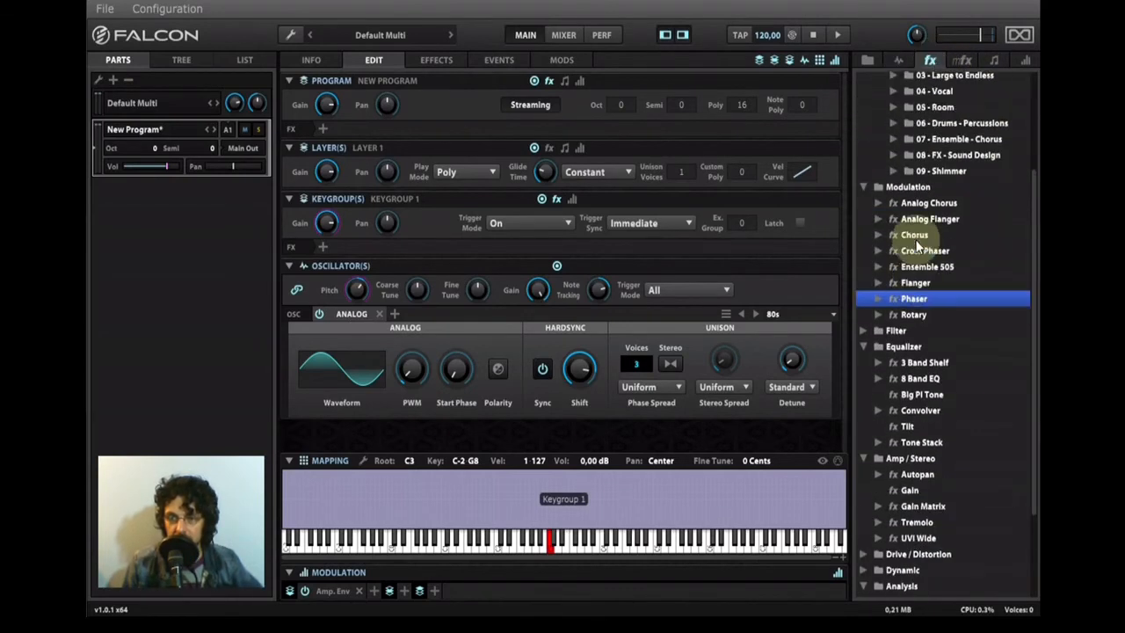
scroll(940, 344, down, 3)
click(864, 206)
- Try an Analog Filter on the keygroup's effects row, sweep its cutoff, and remove the filter
drag(910, 221, 342, 248)
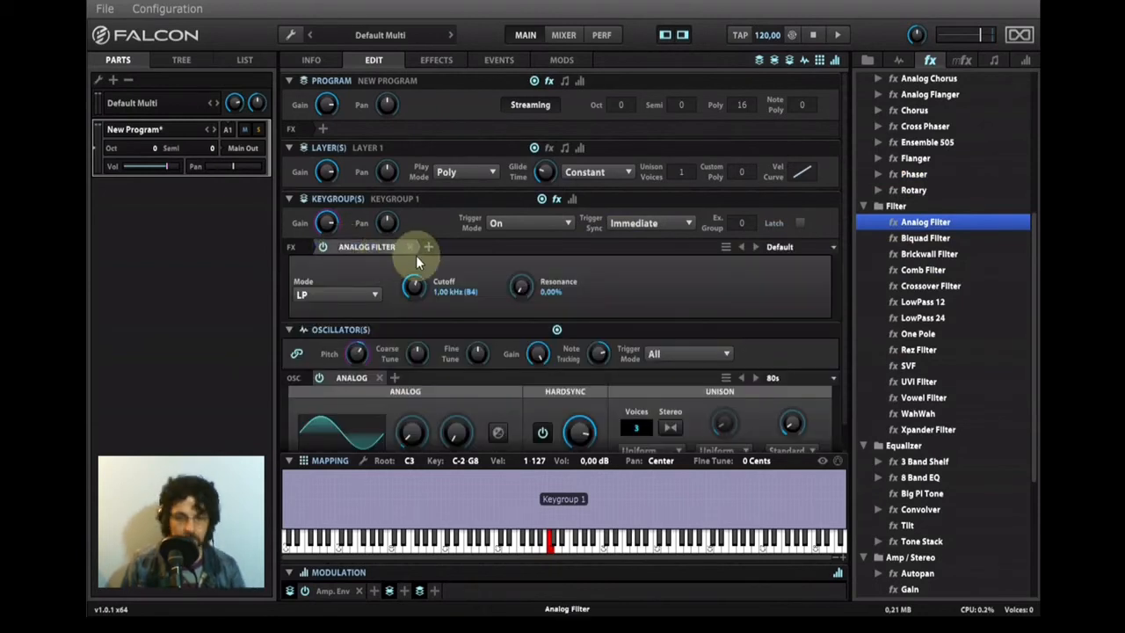
scroll(420, 283, up, 4)
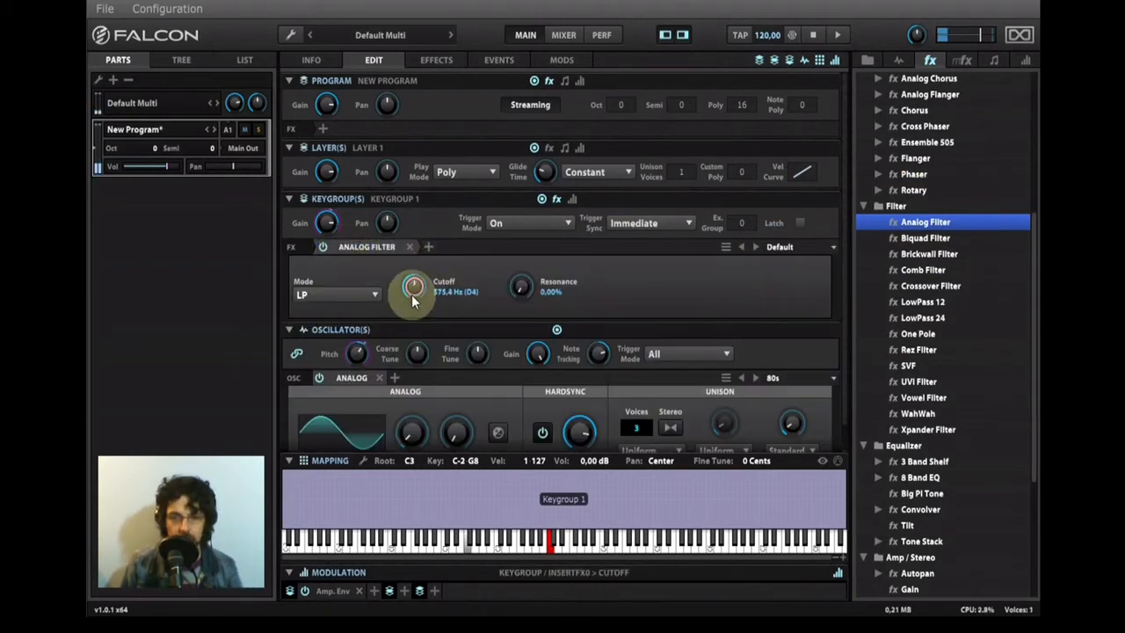
scroll(411, 283, down, 6)
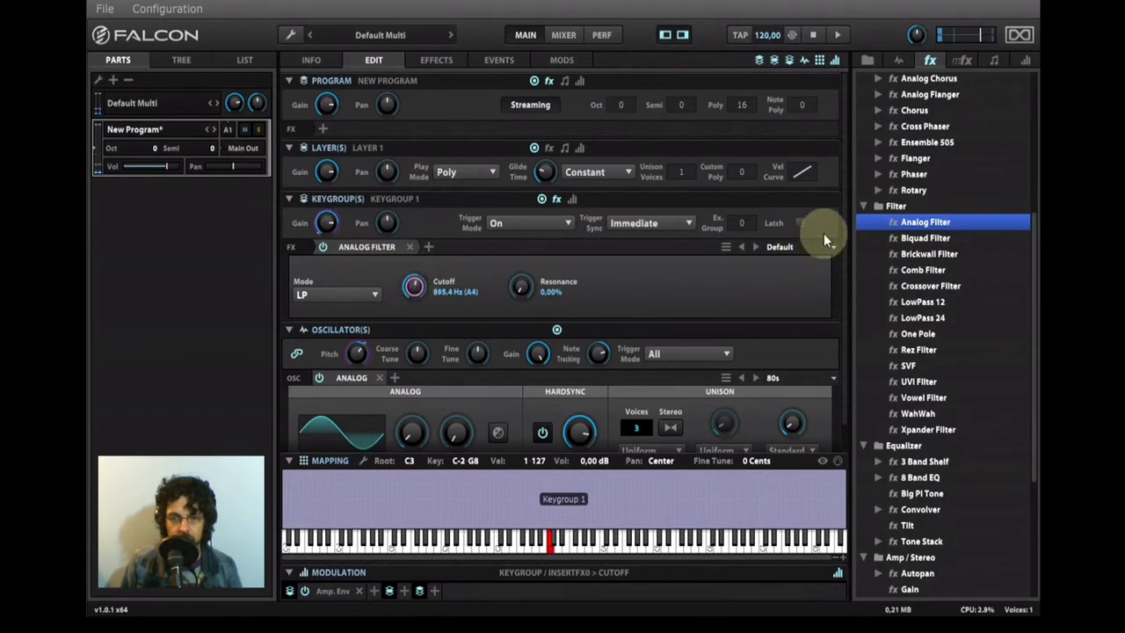
click(409, 246)
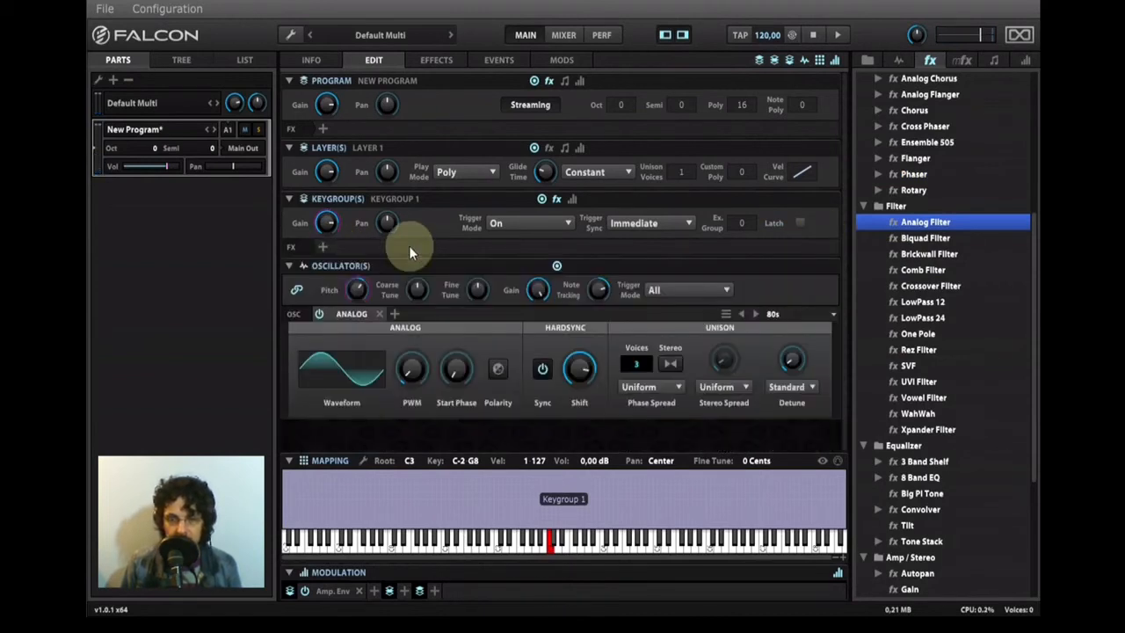
- Add an Analog Filter to the program's effects row, sweep its cutoff and set it to 1,00 kHz
drag(891, 221, 373, 129)
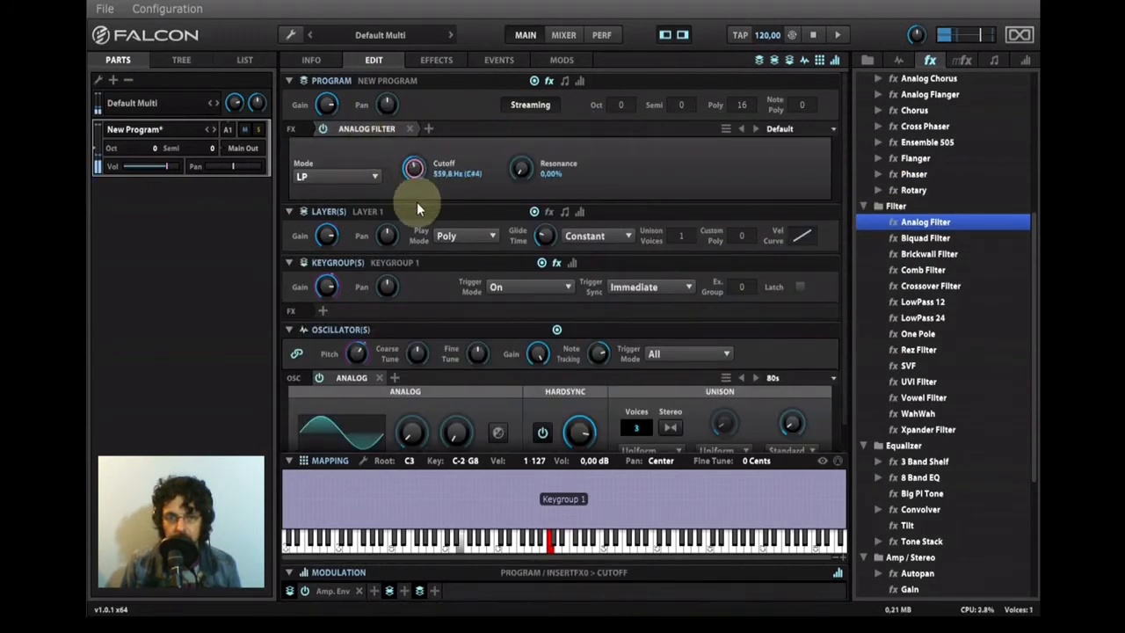
drag(419, 200, 419, 178)
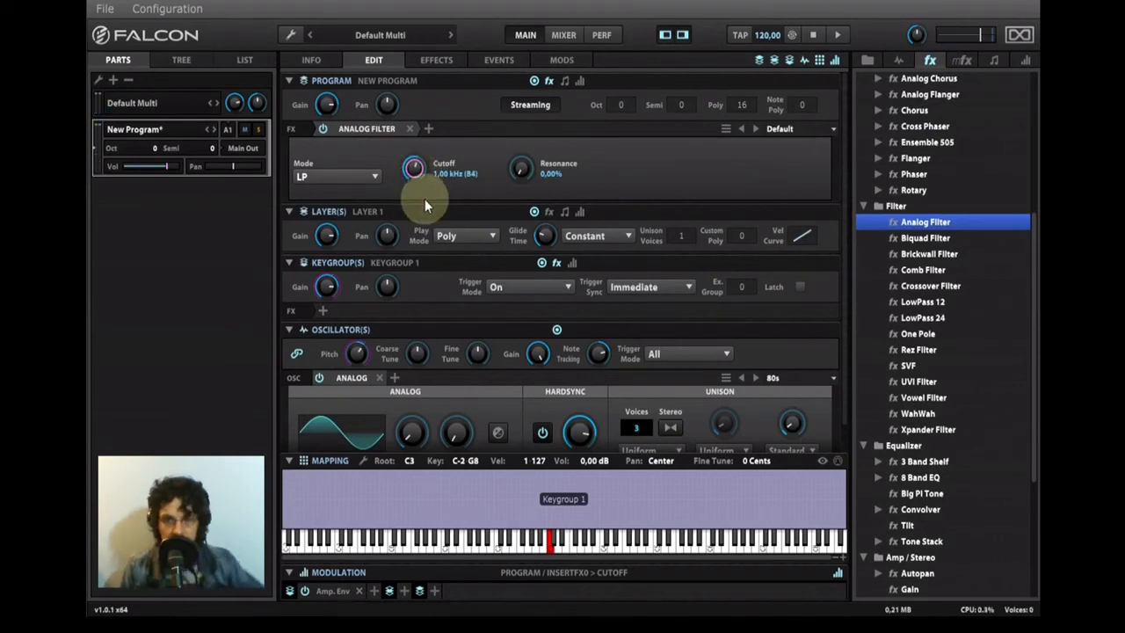
- Modulate the program filter's cutoff with a new program-level LFO and show that LFO in the Mods view
click(1025, 59)
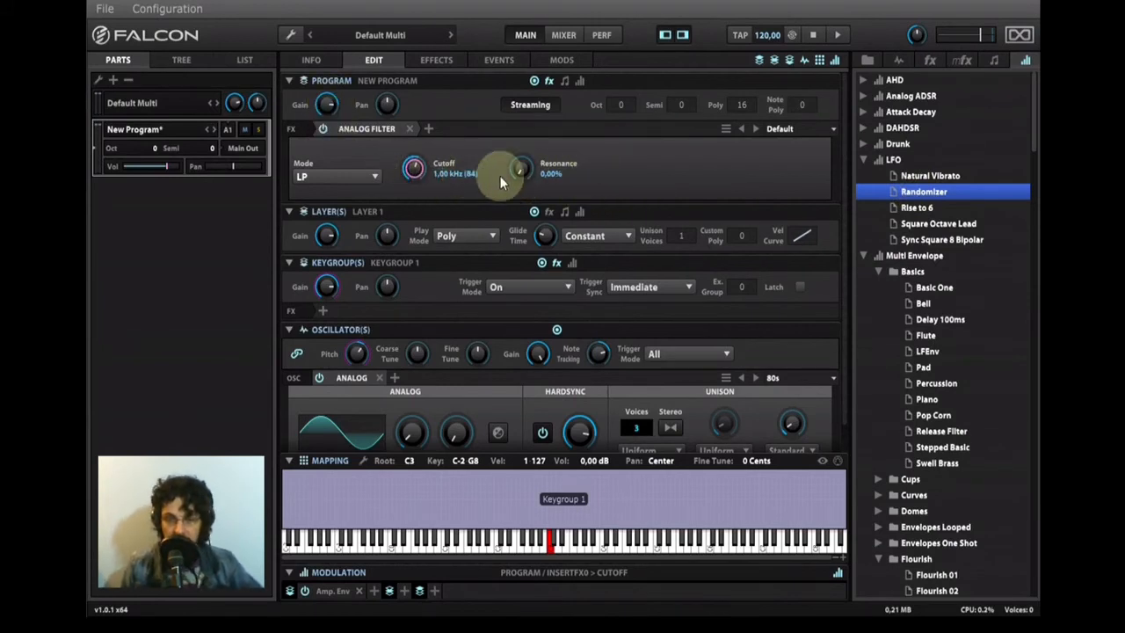
right_click(417, 169)
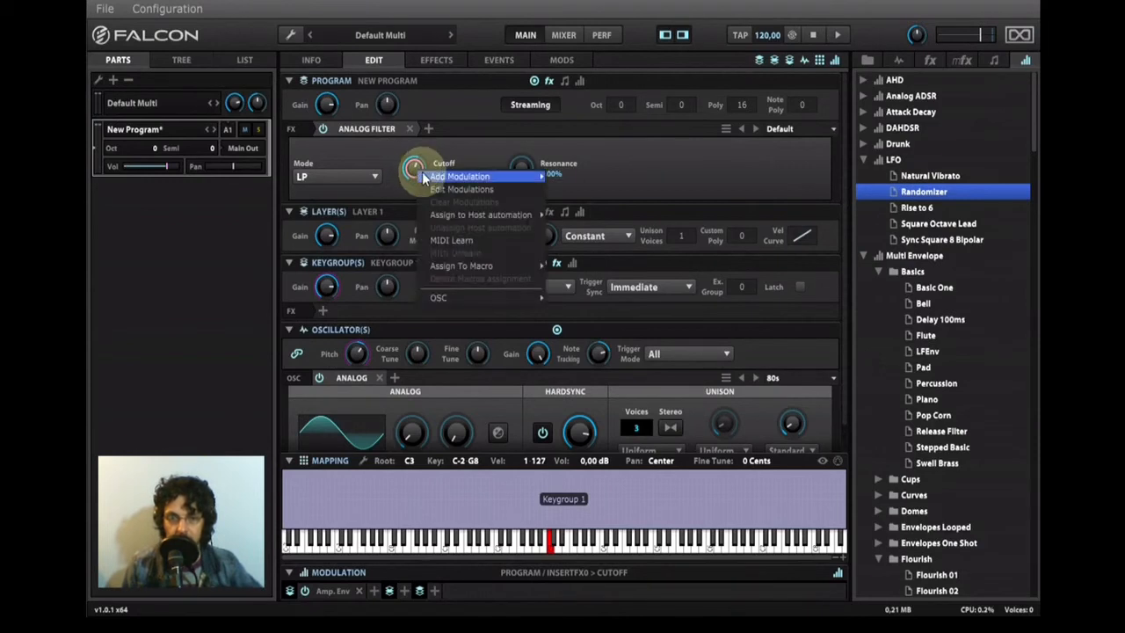
mouse_move(422, 171)
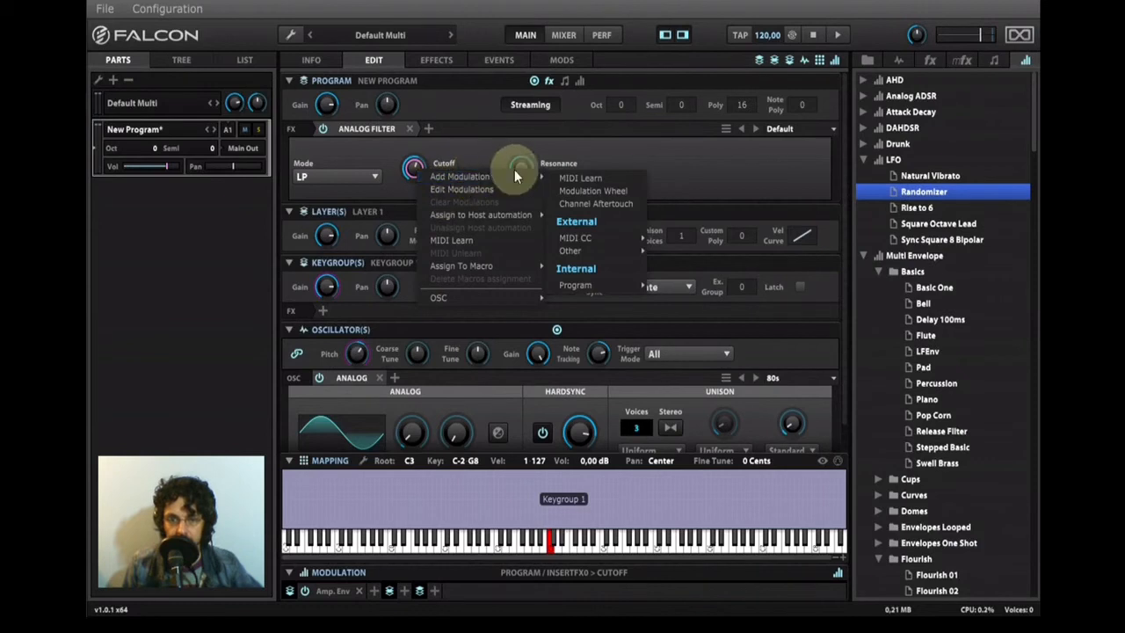
mouse_move(590, 287)
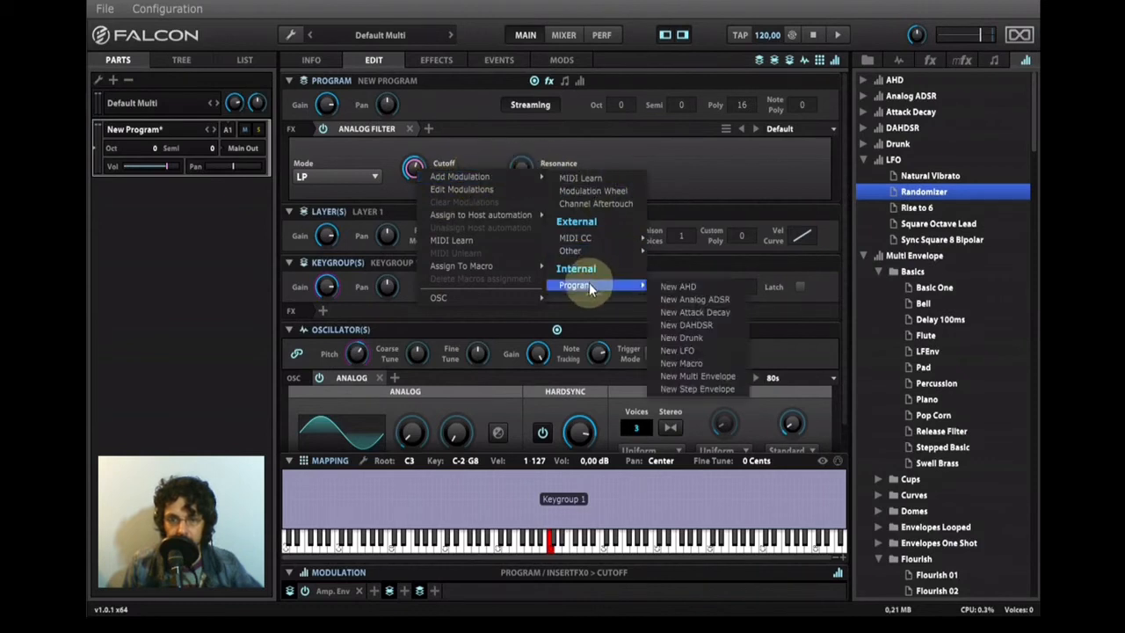
click(697, 350)
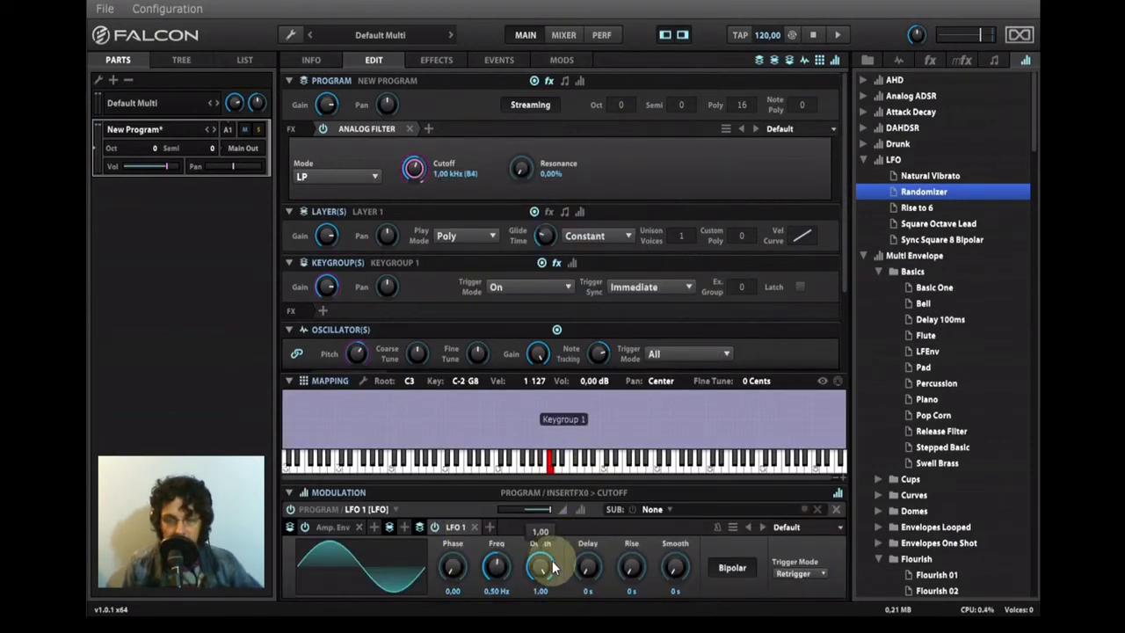
click(562, 60)
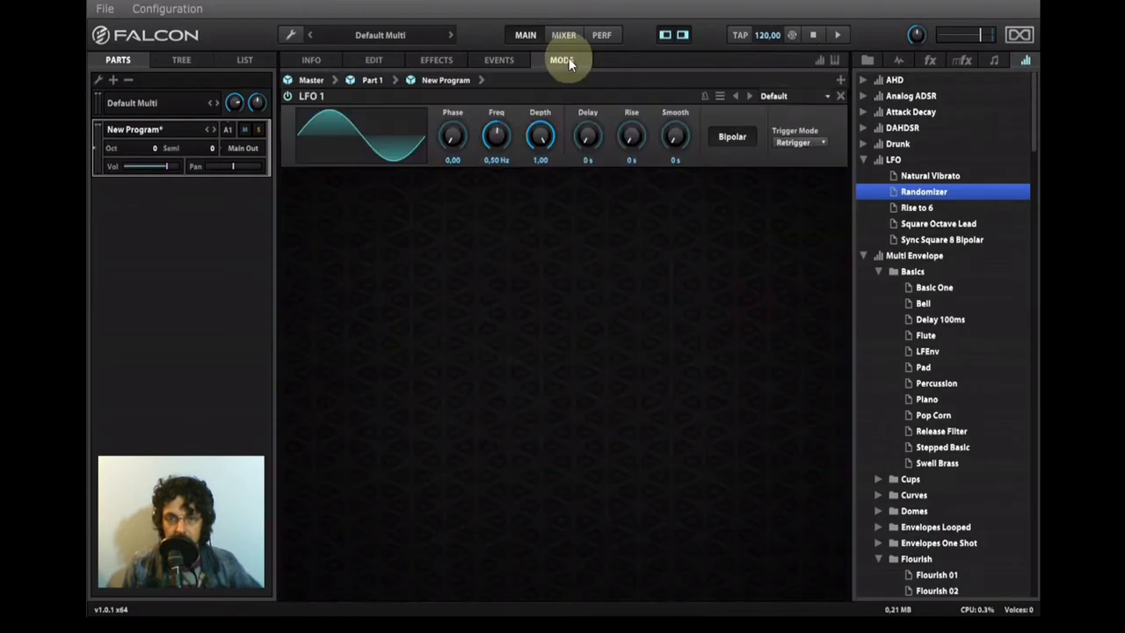
- Back in the Edit view, give LFO 1 a Random S&H waveform, 4,54 Hz frequency, 0,51 depth and 20,9 ms smoothing
click(376, 60)
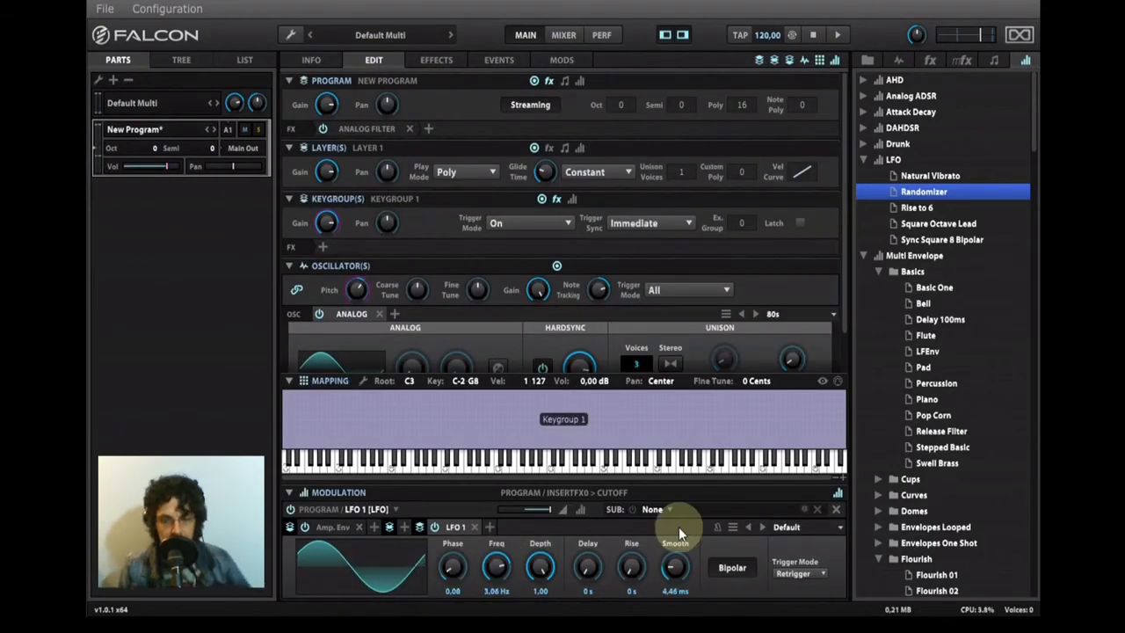
click(366, 560)
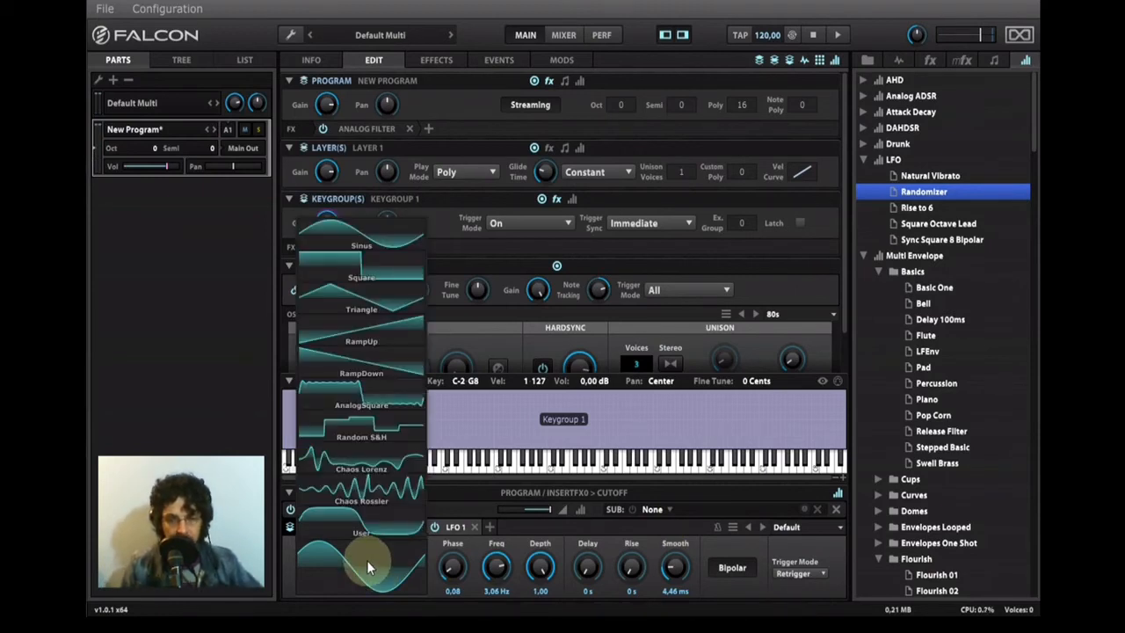
click(385, 426)
click(454, 580)
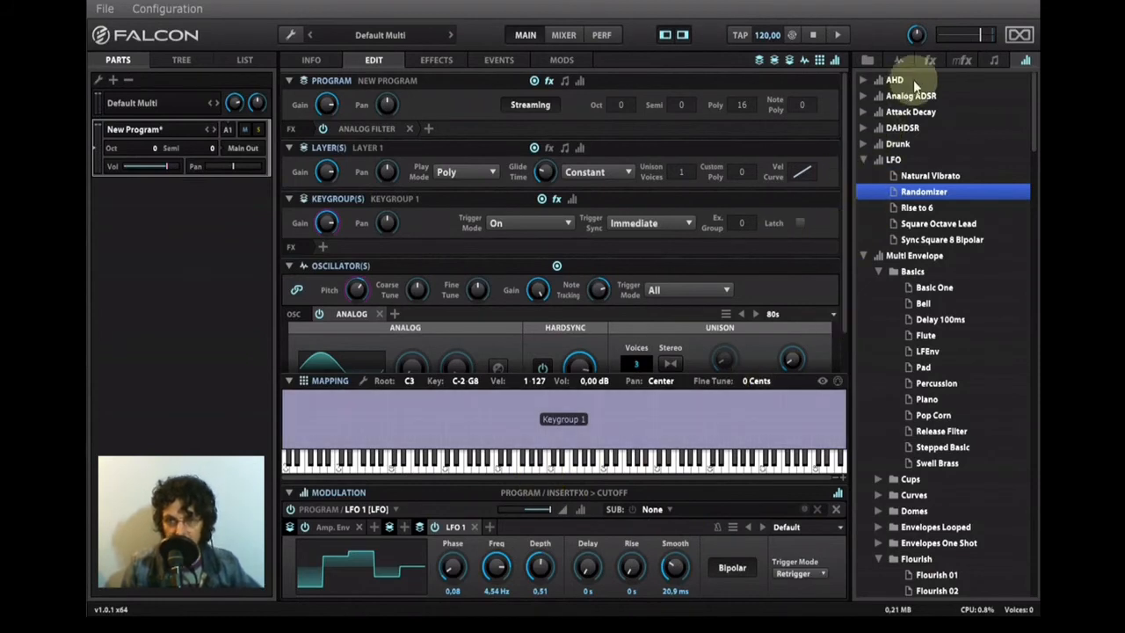
- Add a Dual Delay, a Chorus and a SparkVerb after the Analog Filter in the program's effects row
click(929, 61)
scroll(889, 97, up, 8)
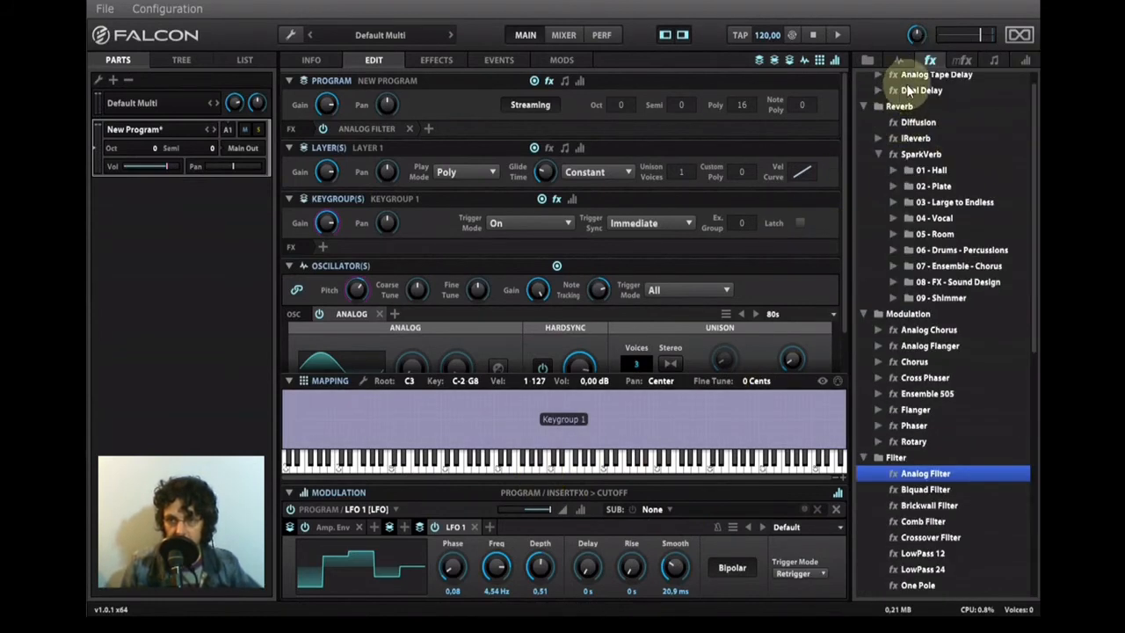
drag(918, 85, 454, 131)
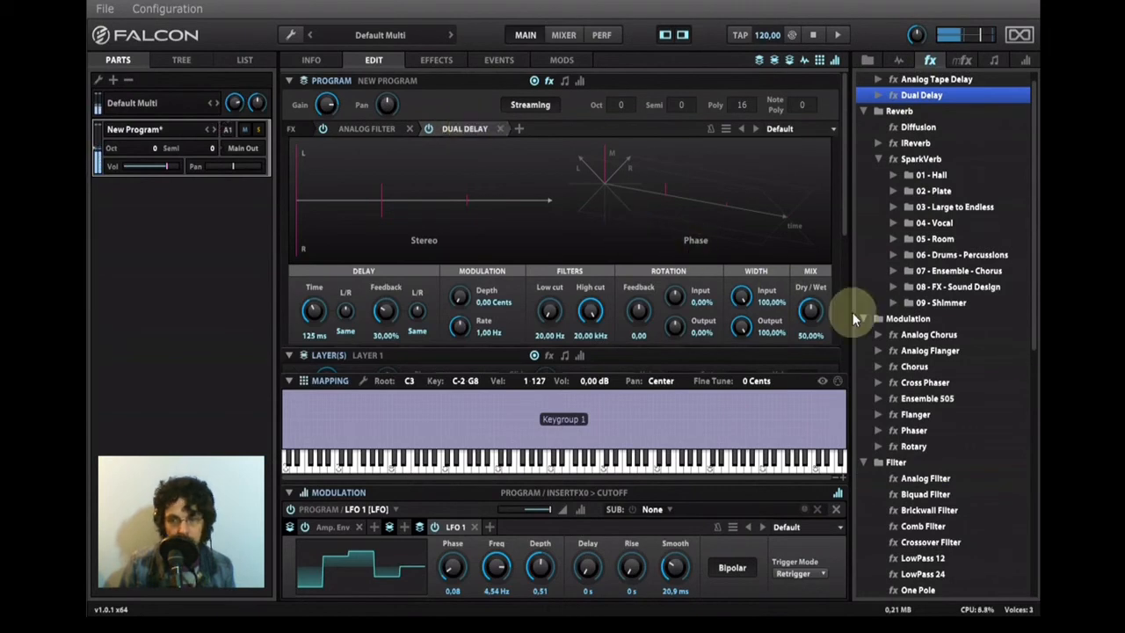
drag(914, 372, 548, 131)
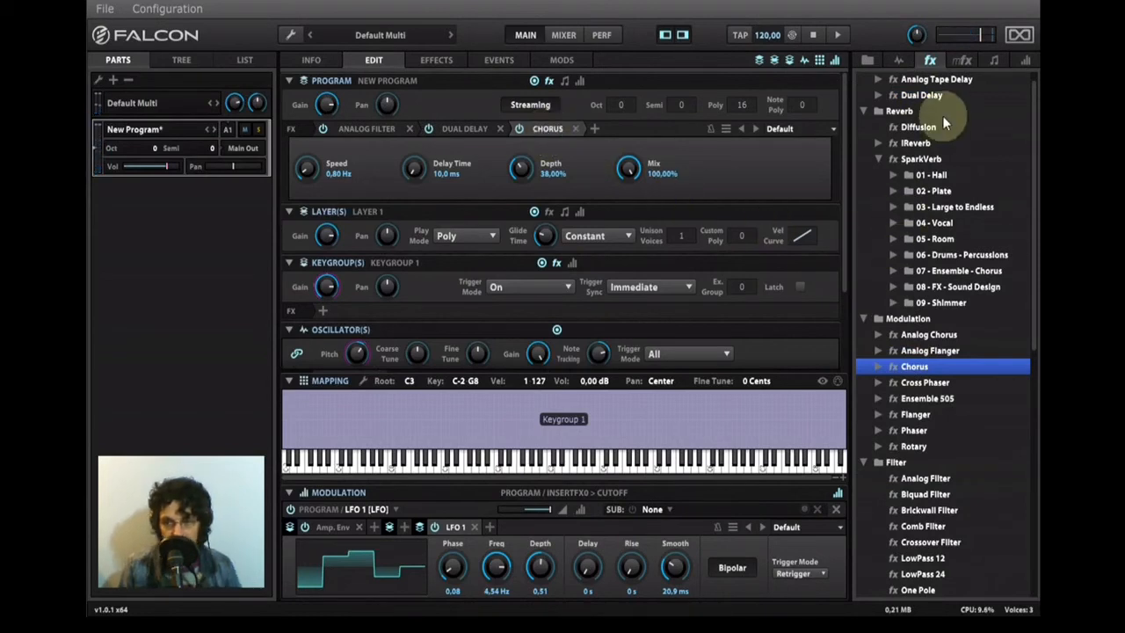
drag(920, 161, 650, 131)
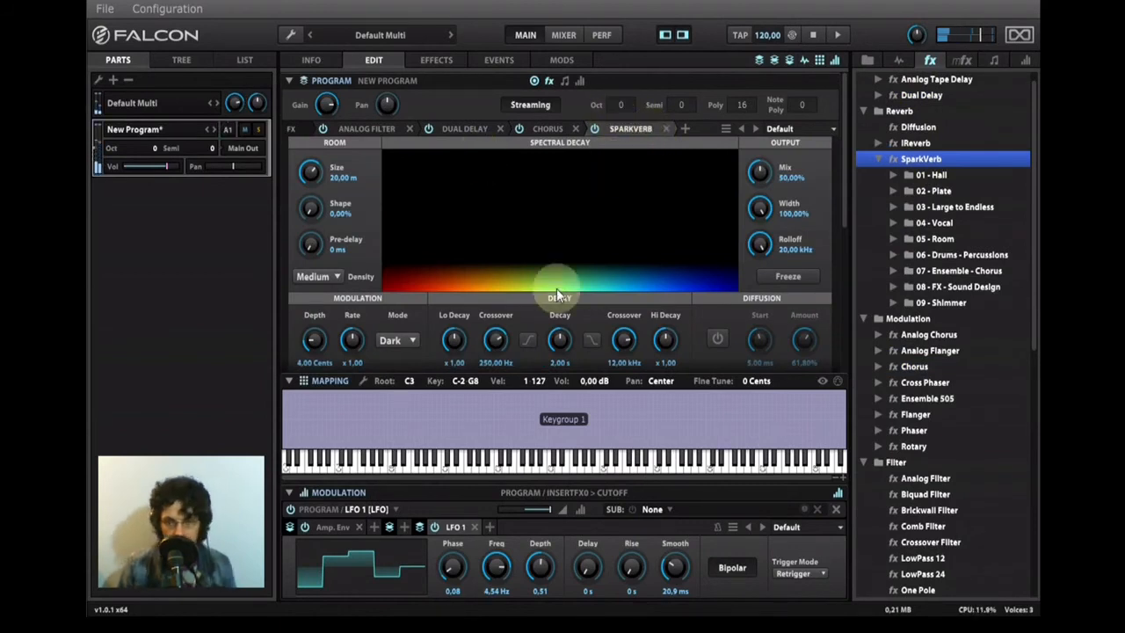
- In the Effects view, set the Dual Delay's rotation feedback to 37,97 and the Chorus depth to 30,97%
click(437, 60)
scroll(638, 353, down, 2)
scroll(639, 380, up, 2)
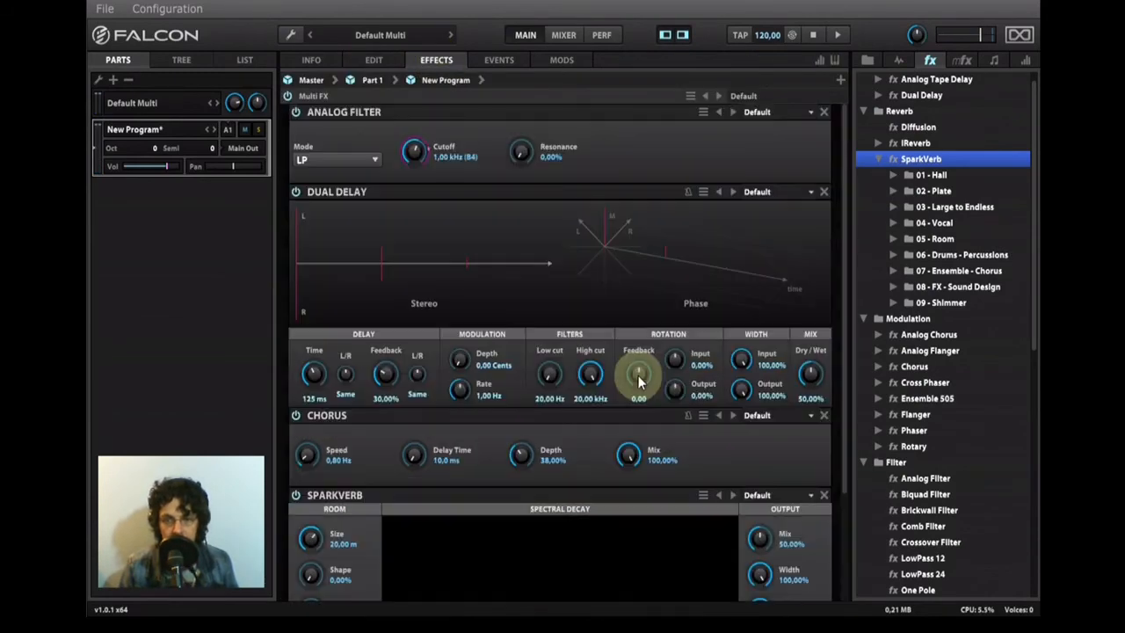
scroll(639, 379, down, 3)
scroll(639, 379, up, 3)
drag(635, 387, 636, 367)
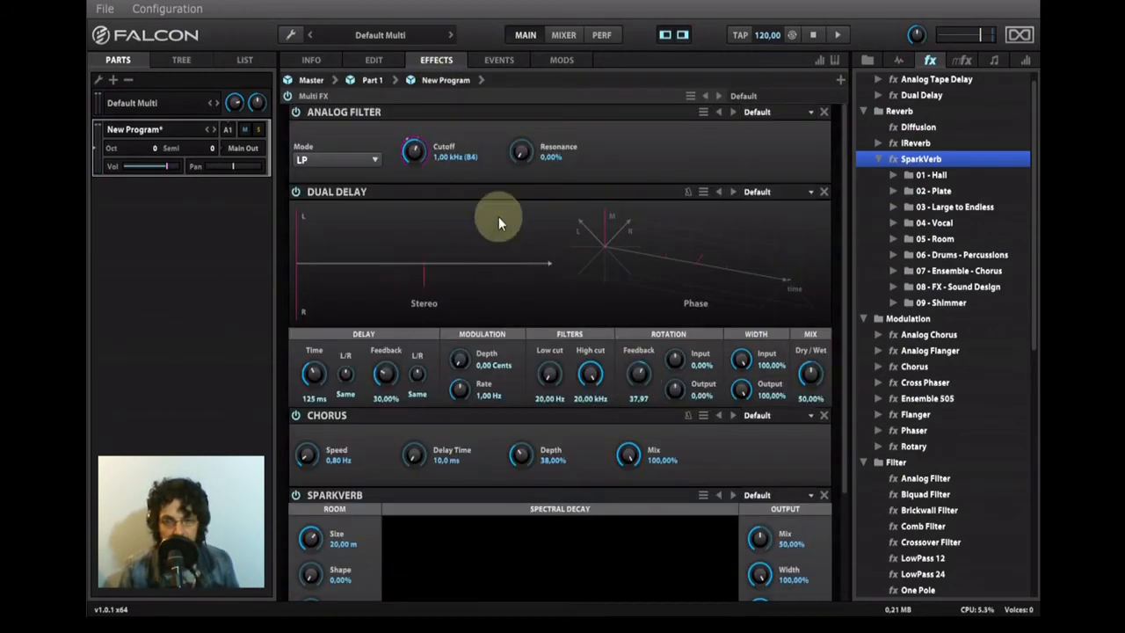
scroll(539, 438, down, 2)
scroll(568, 435, down, 3)
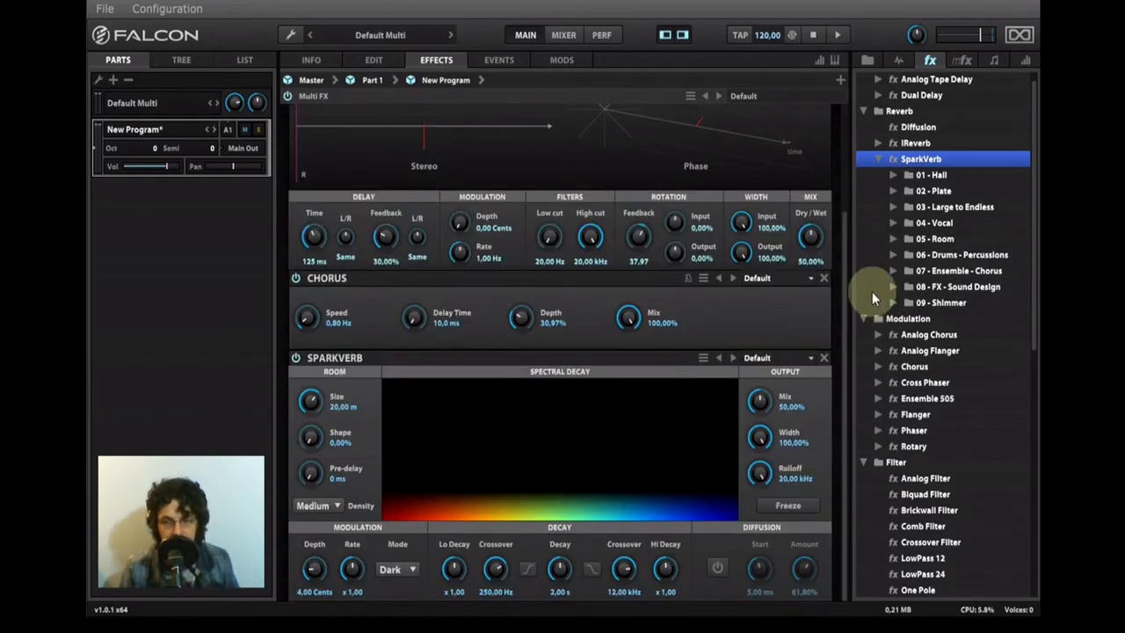
- Add three empty parts below New Program
click(113, 80)
click(113, 80)
click(113, 80)
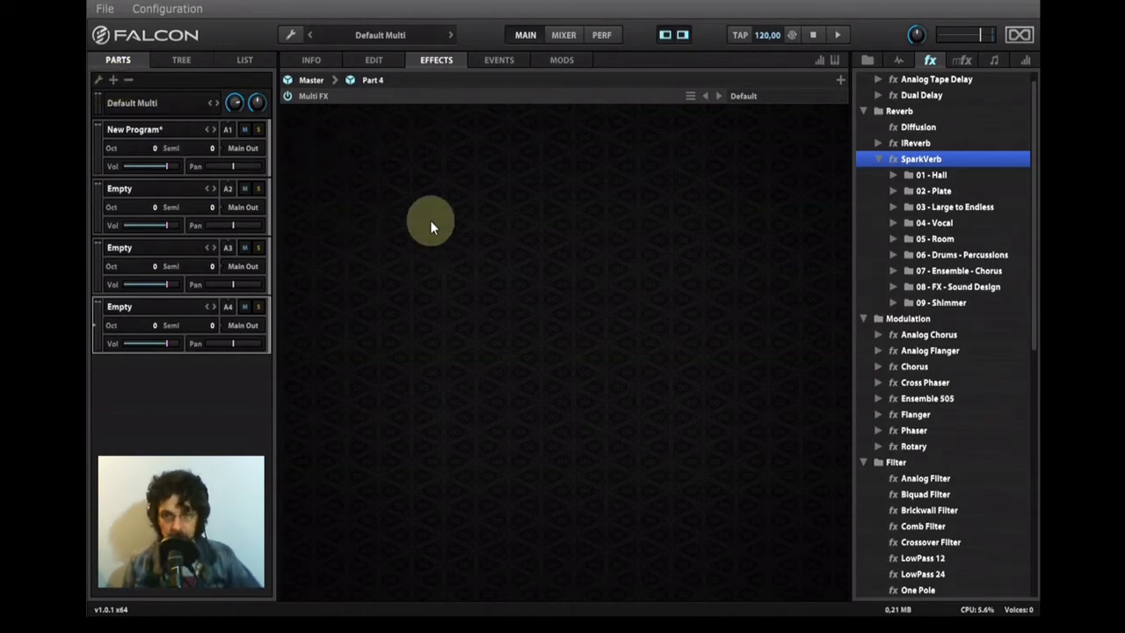
- Show the Mixer view and lower the Aux 3 fader
click(565, 35)
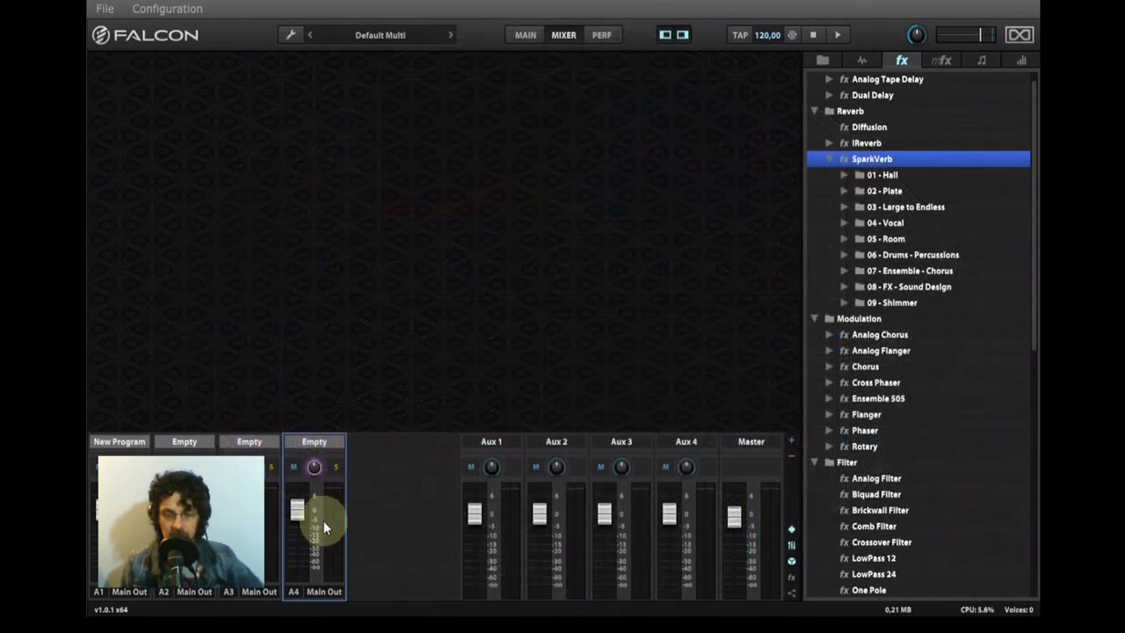
mouse_move(727, 560)
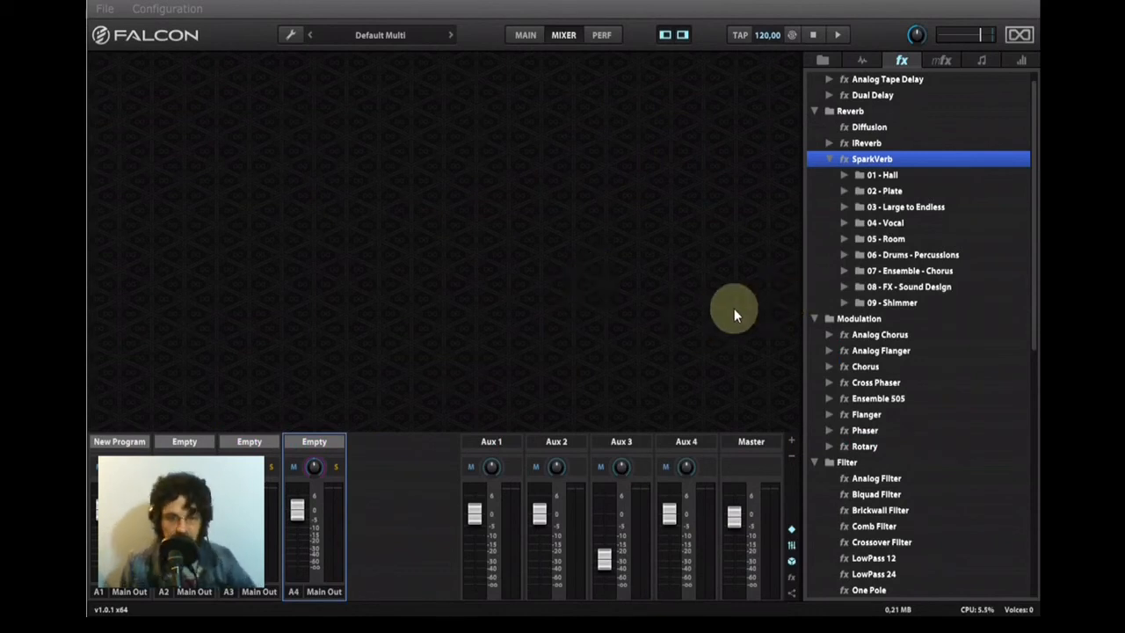
- Show the Perf view and transpose the New Program part by -2 semitones
click(607, 37)
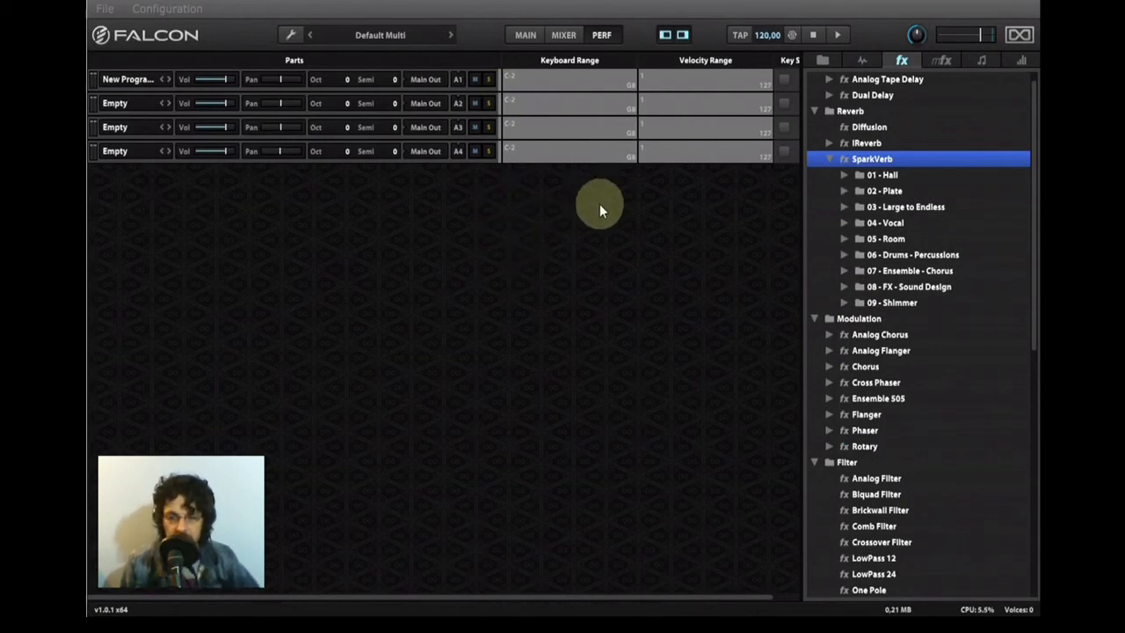
drag(394, 79, 403, 110)
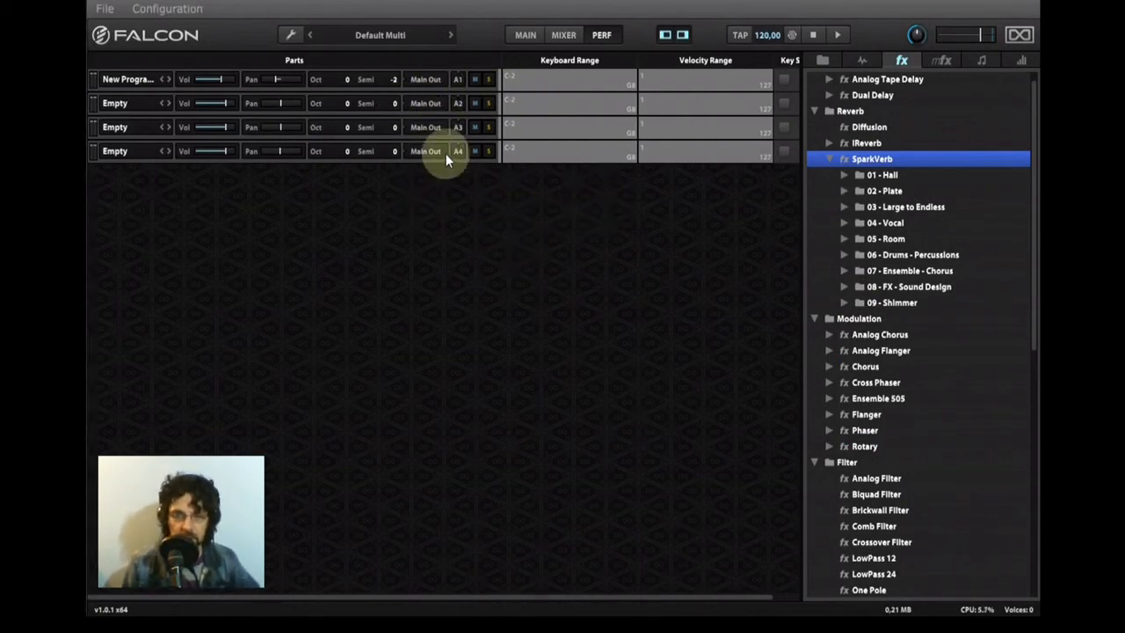